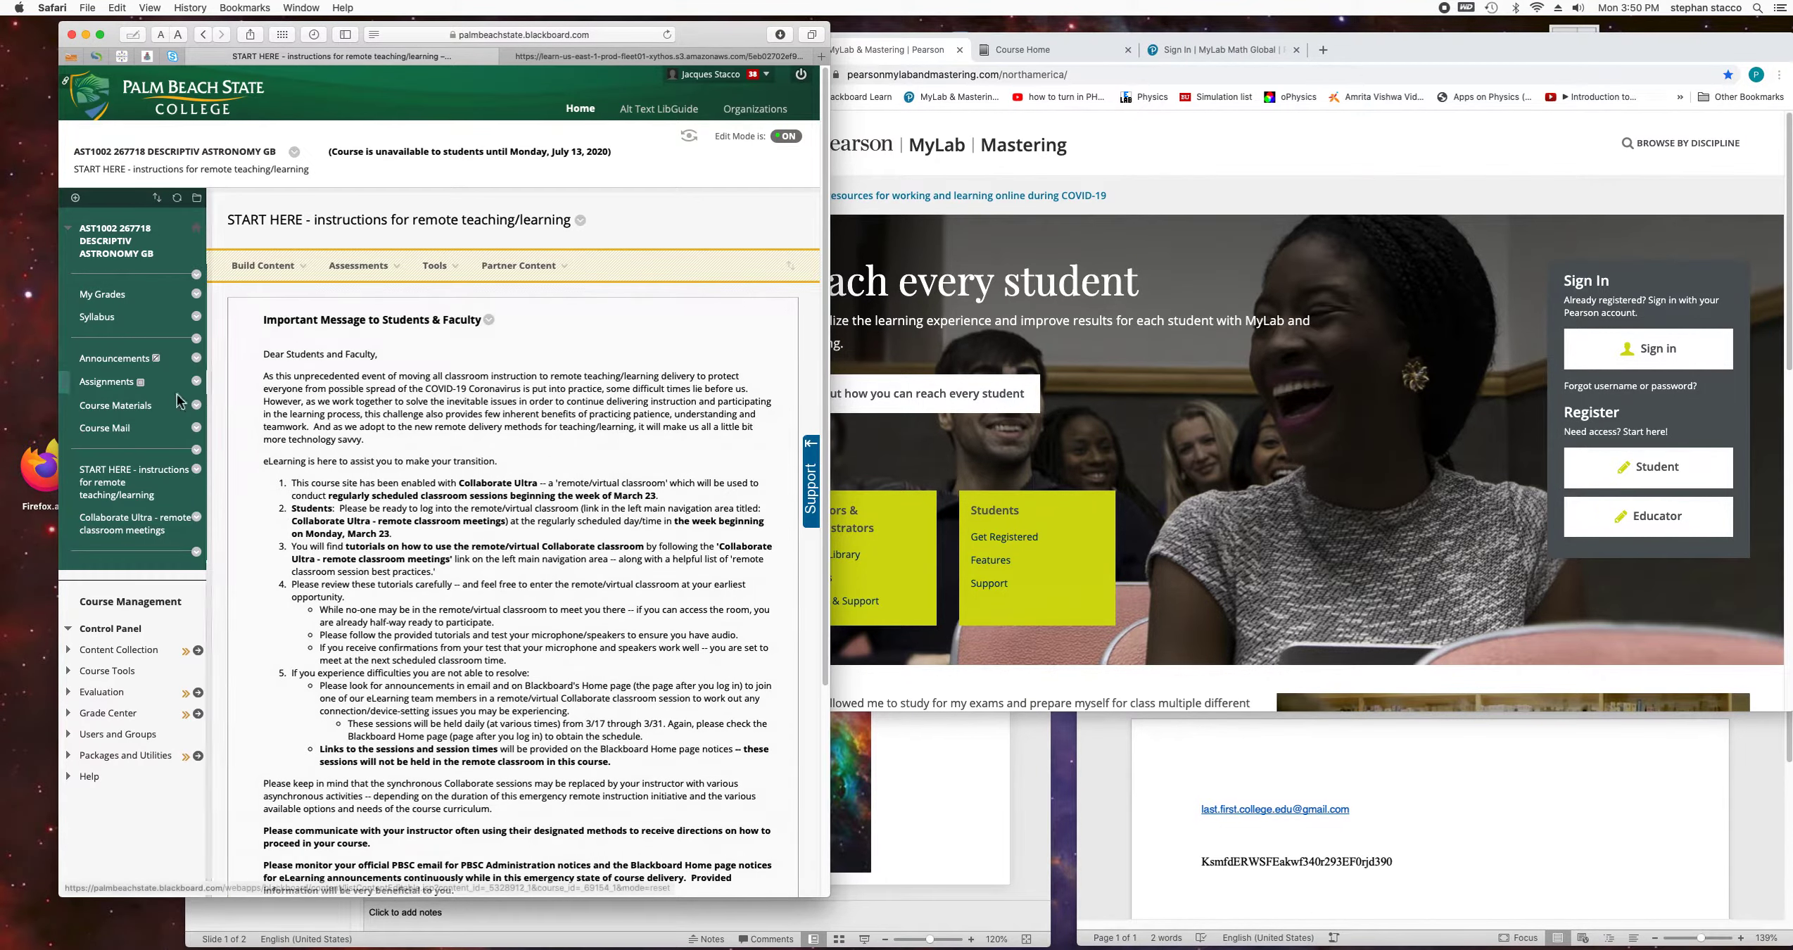
Open the pearson_registration document in the course materials and bring the student registration instructions into view.
left_click(141, 406)
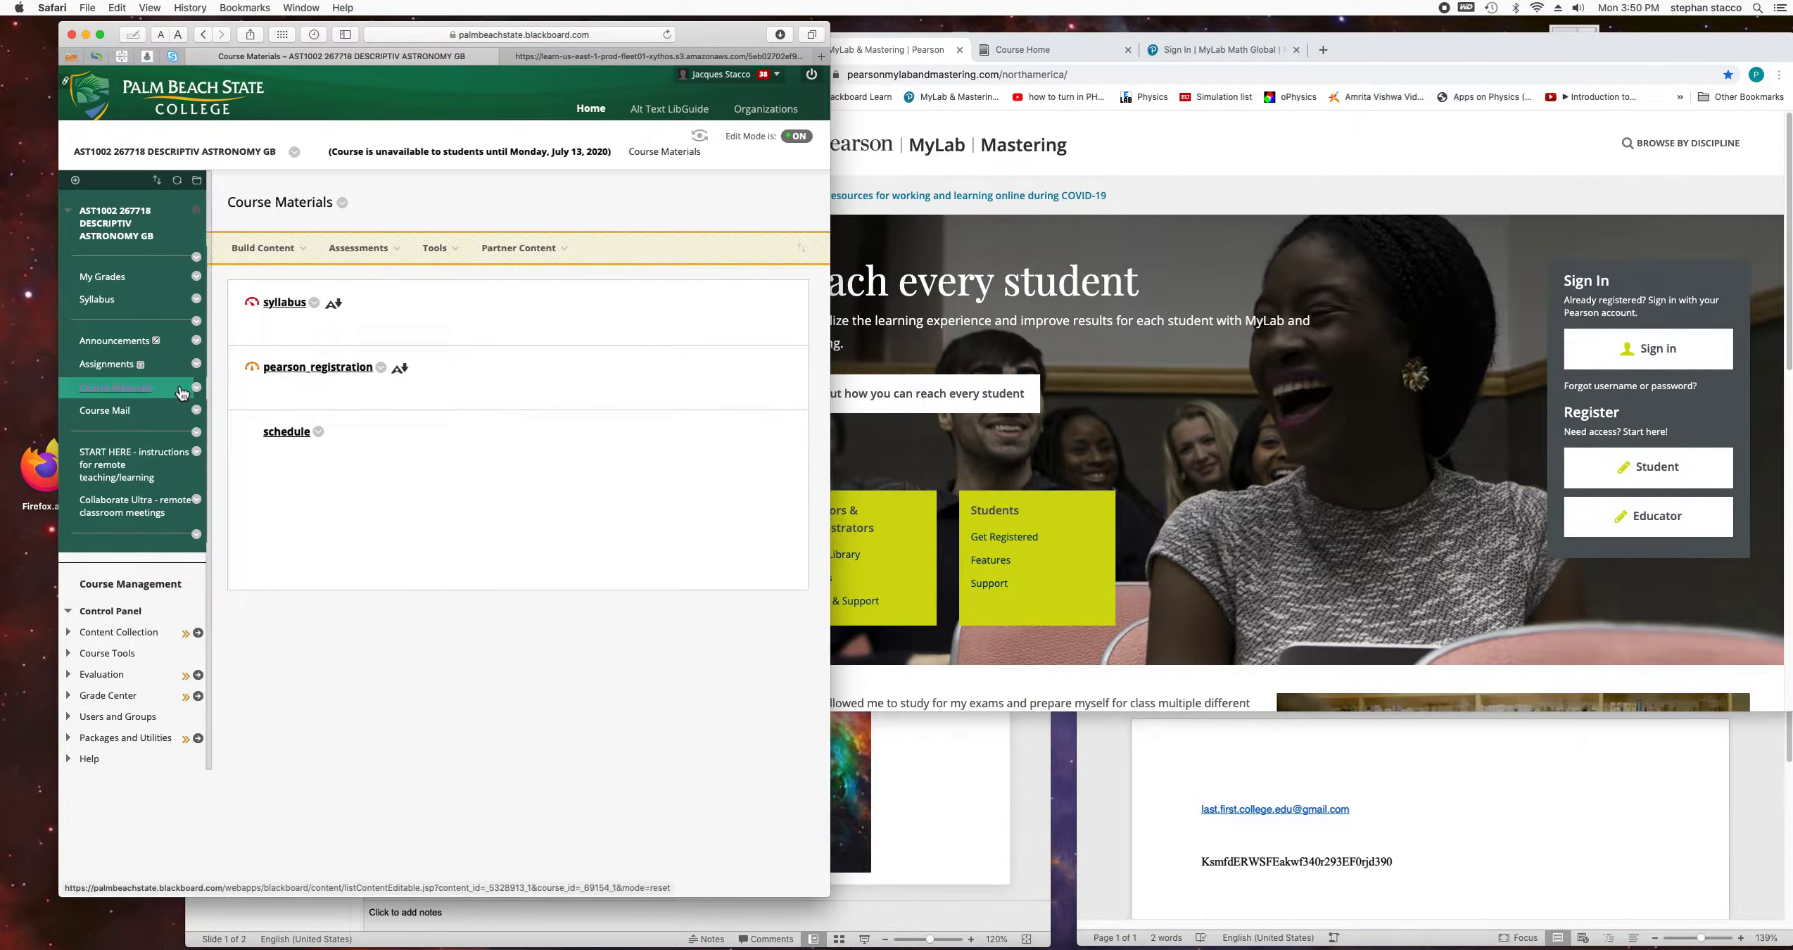
left_click(297, 365)
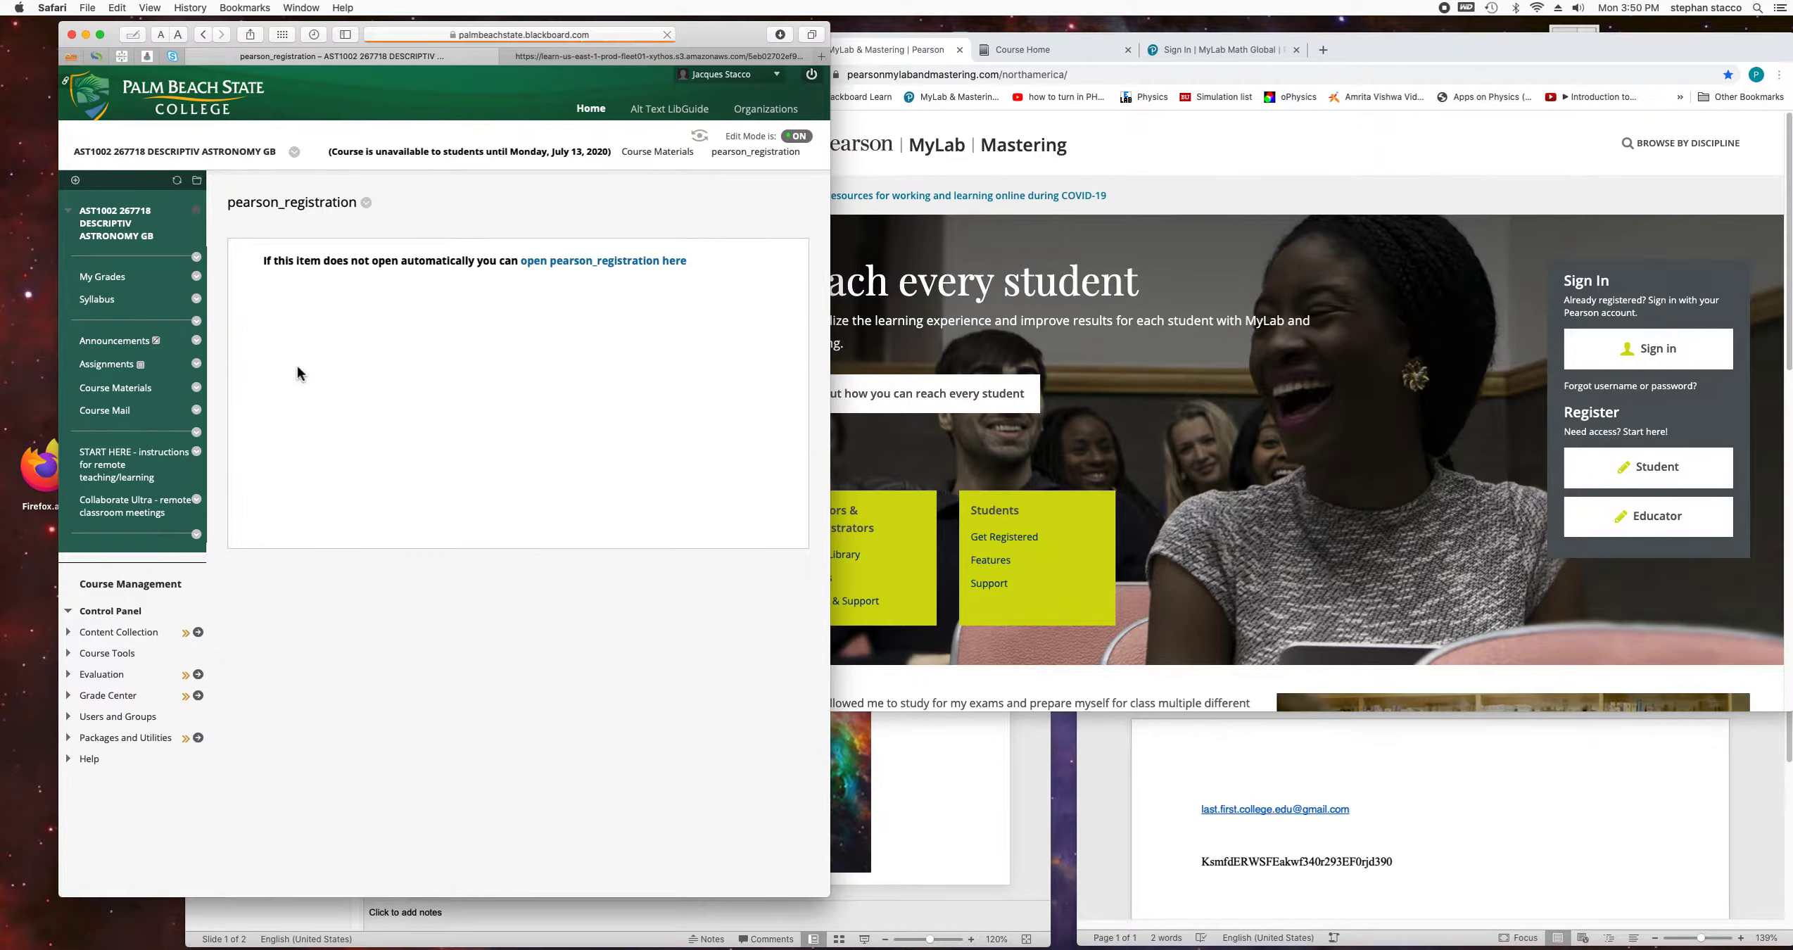
scroll(354, 414, "down", 1)
scroll(354, 415, "down", 3)
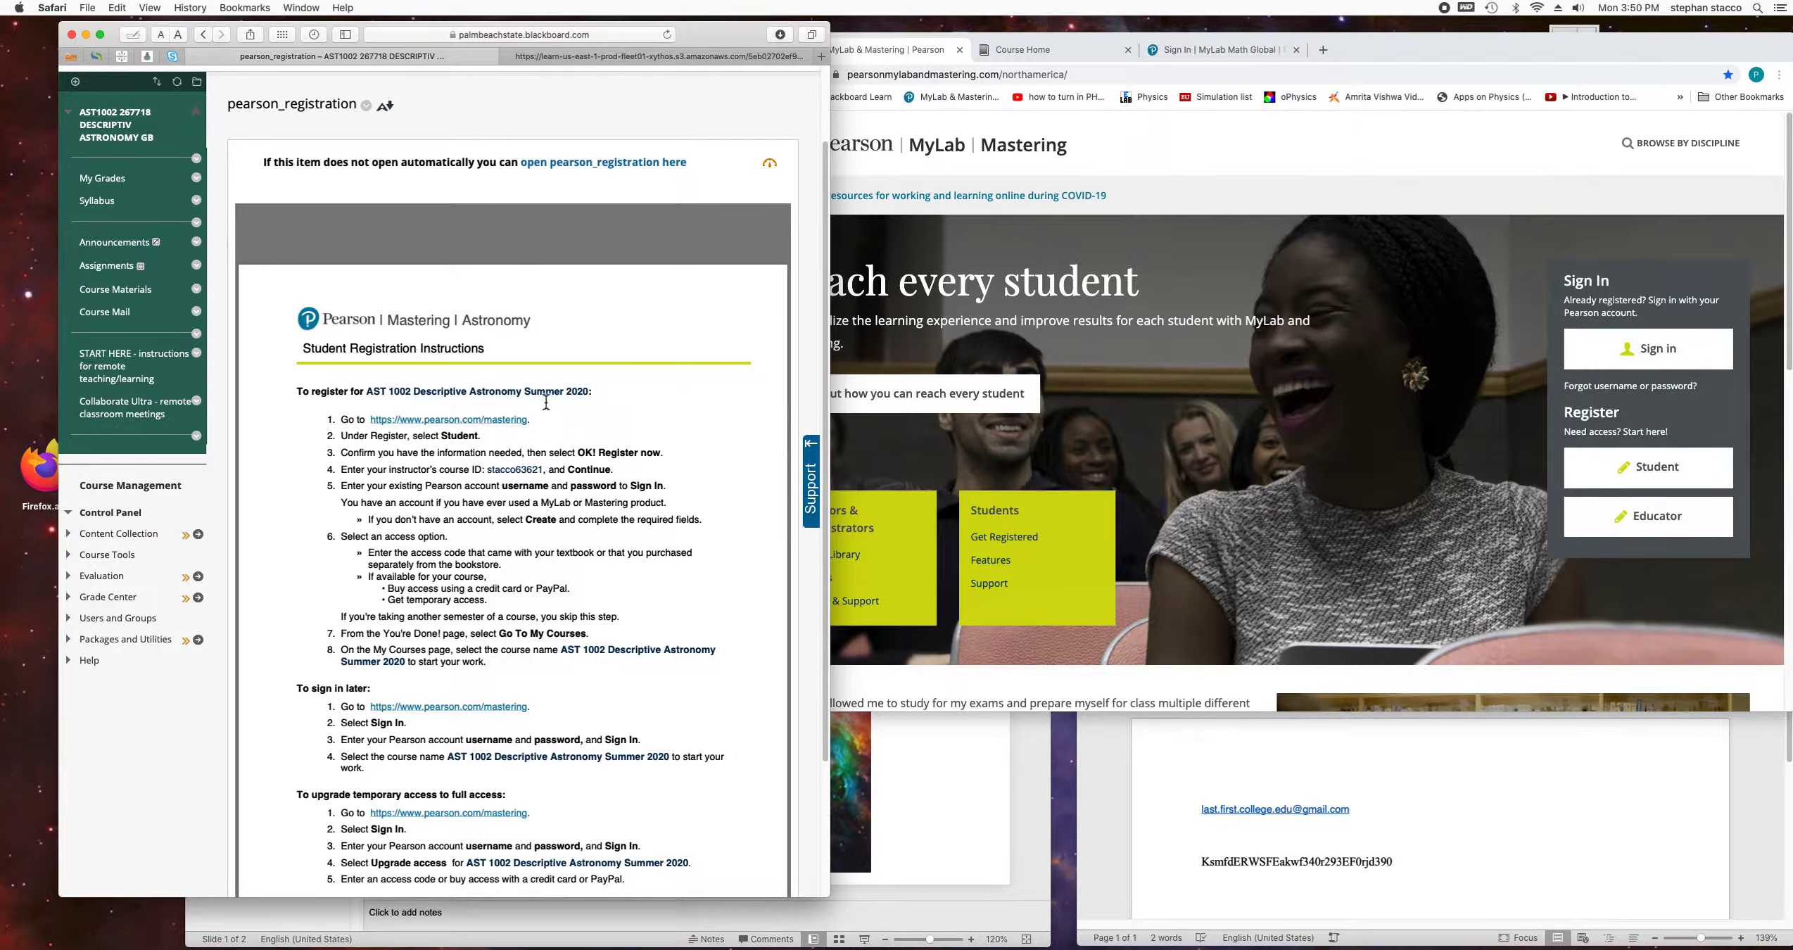
Switch to Chrome and start a student registration on the Pearson MyLab and Mastering site, continuing to the course ID form.
left_click(1164, 153)
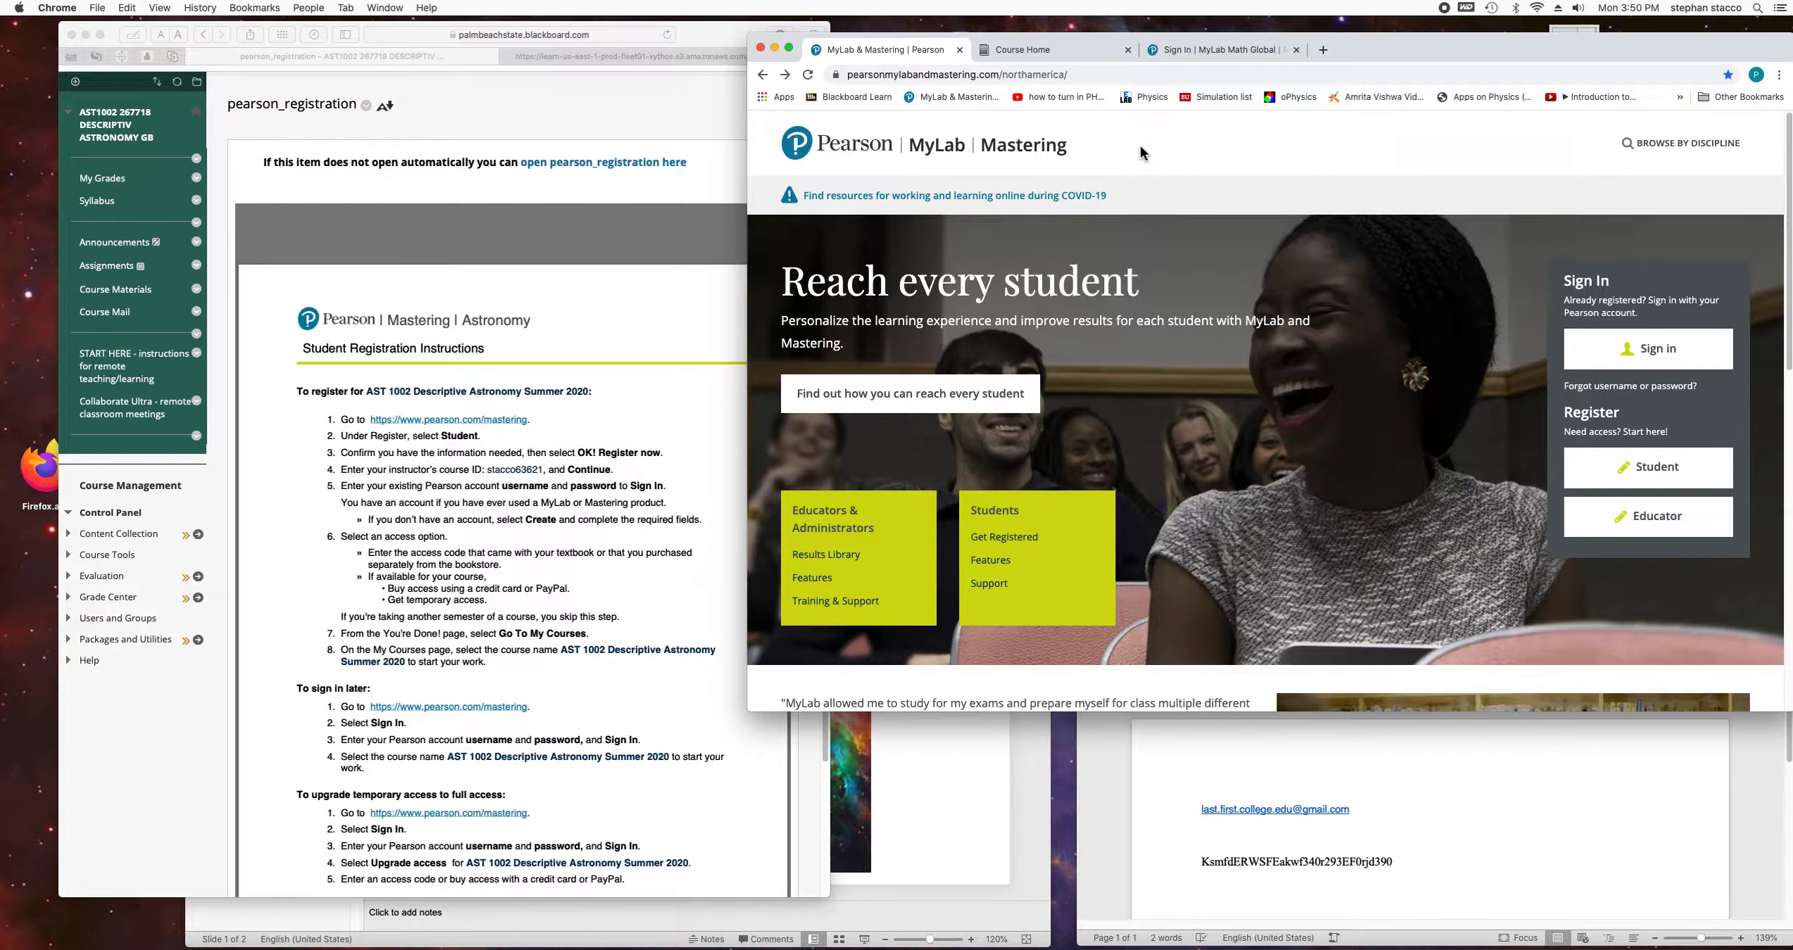
left_click(1635, 476)
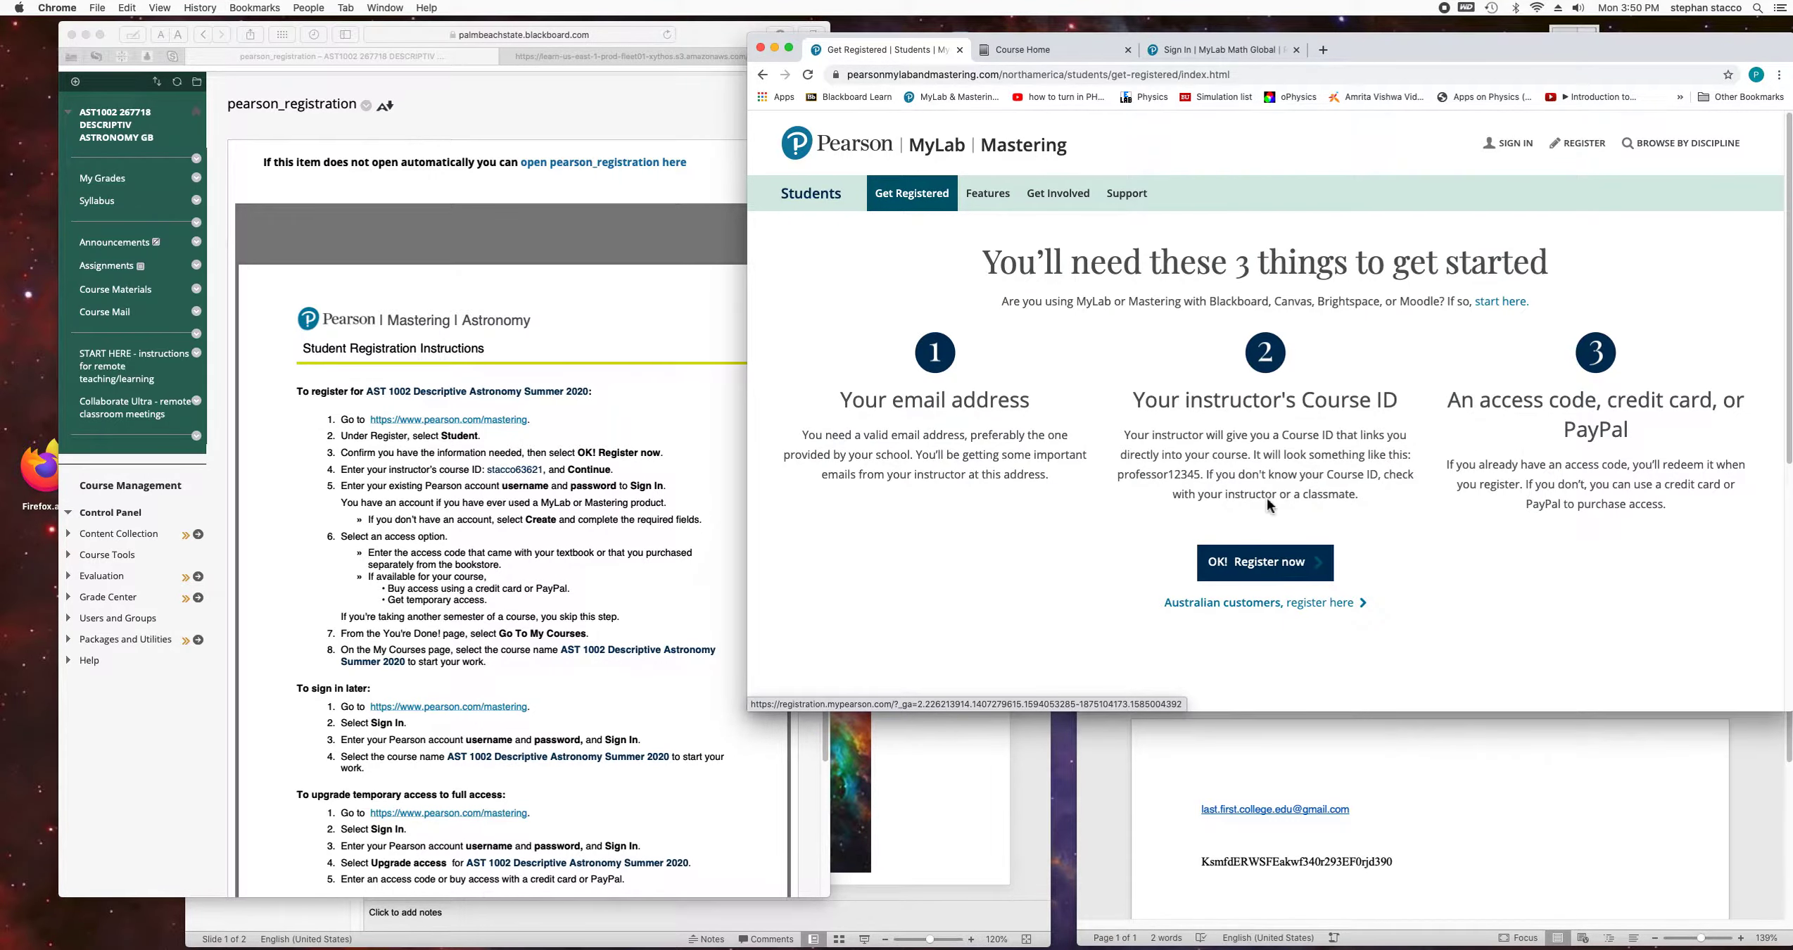
scroll(1215, 496, "down", 1)
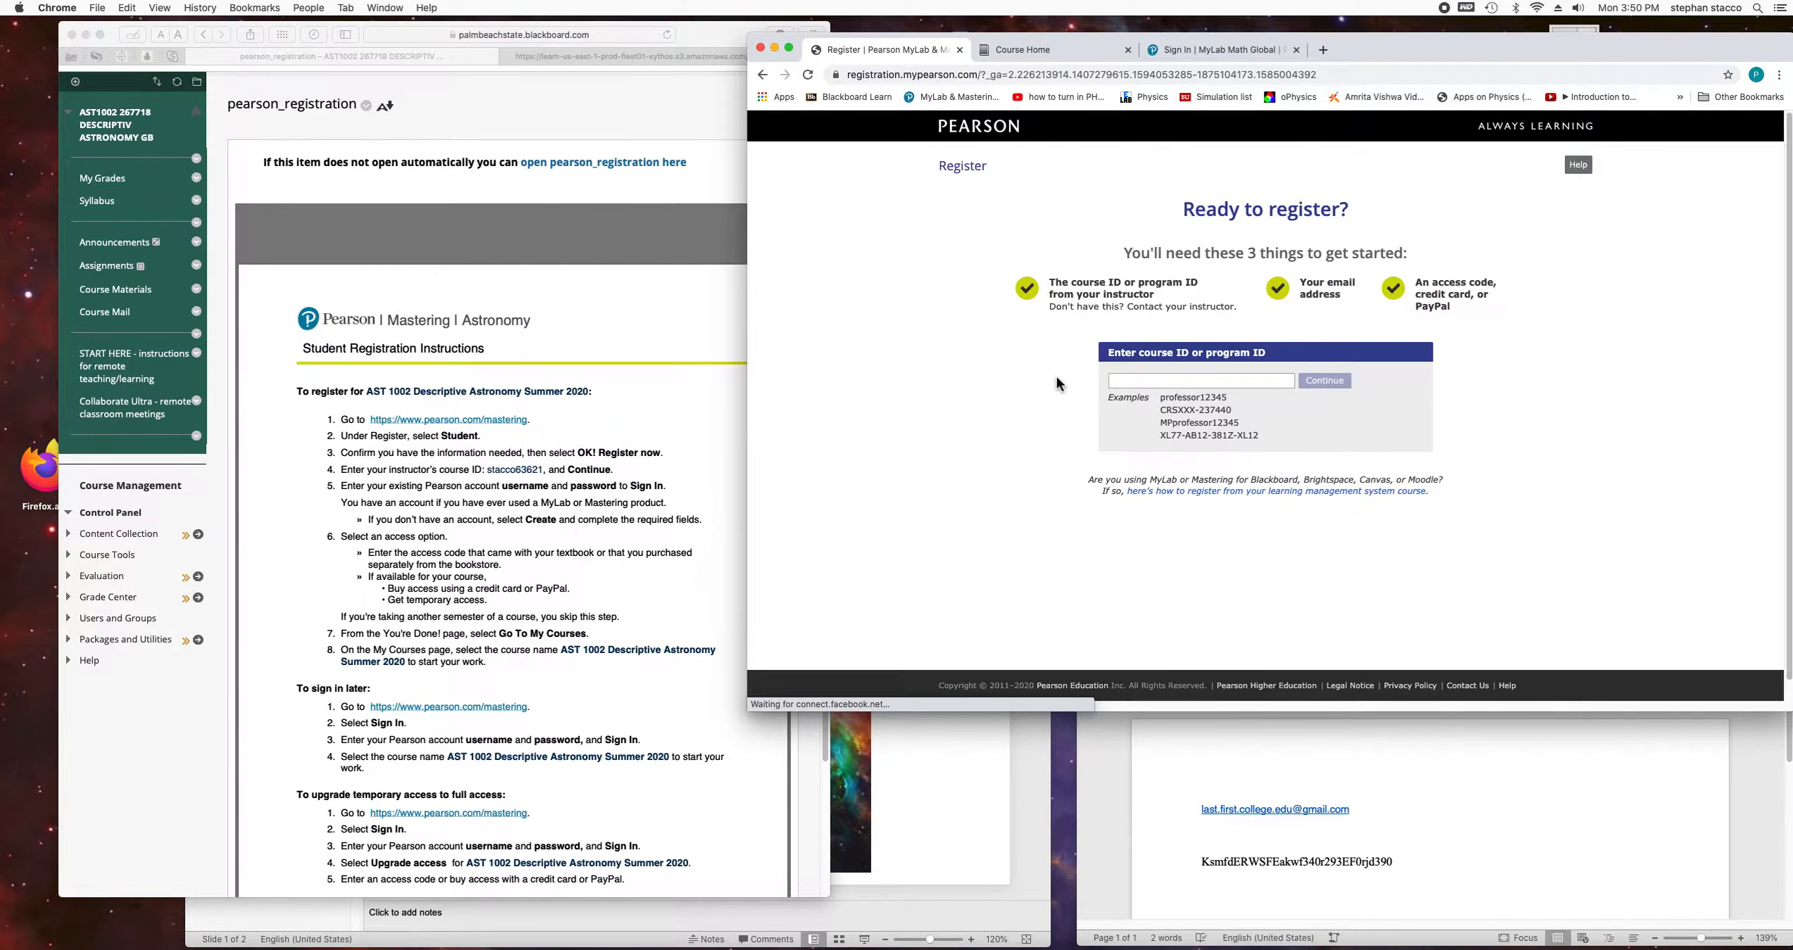
Copy the instructor's course ID from the Blackboard registration instructions into the Pearson registration form and submit it.
left_click(478, 486)
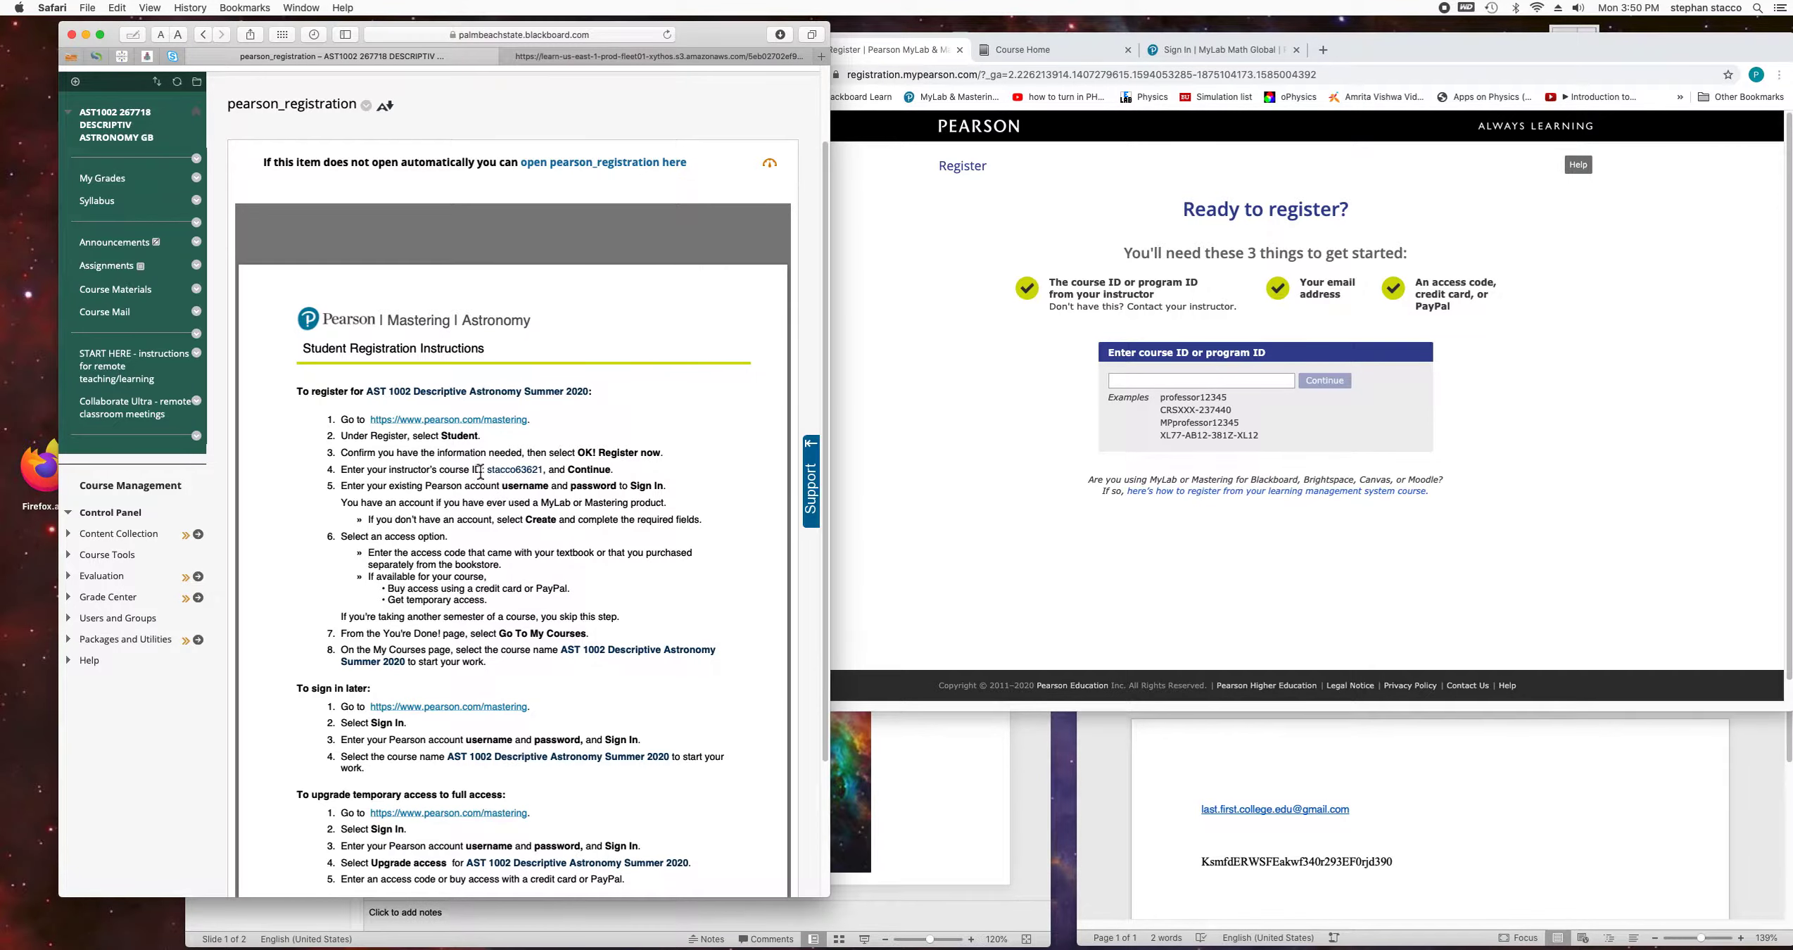
left_click_drag(485, 472, 543, 477)
key("super+c")
left_click(1121, 382)
left_click(1122, 382)
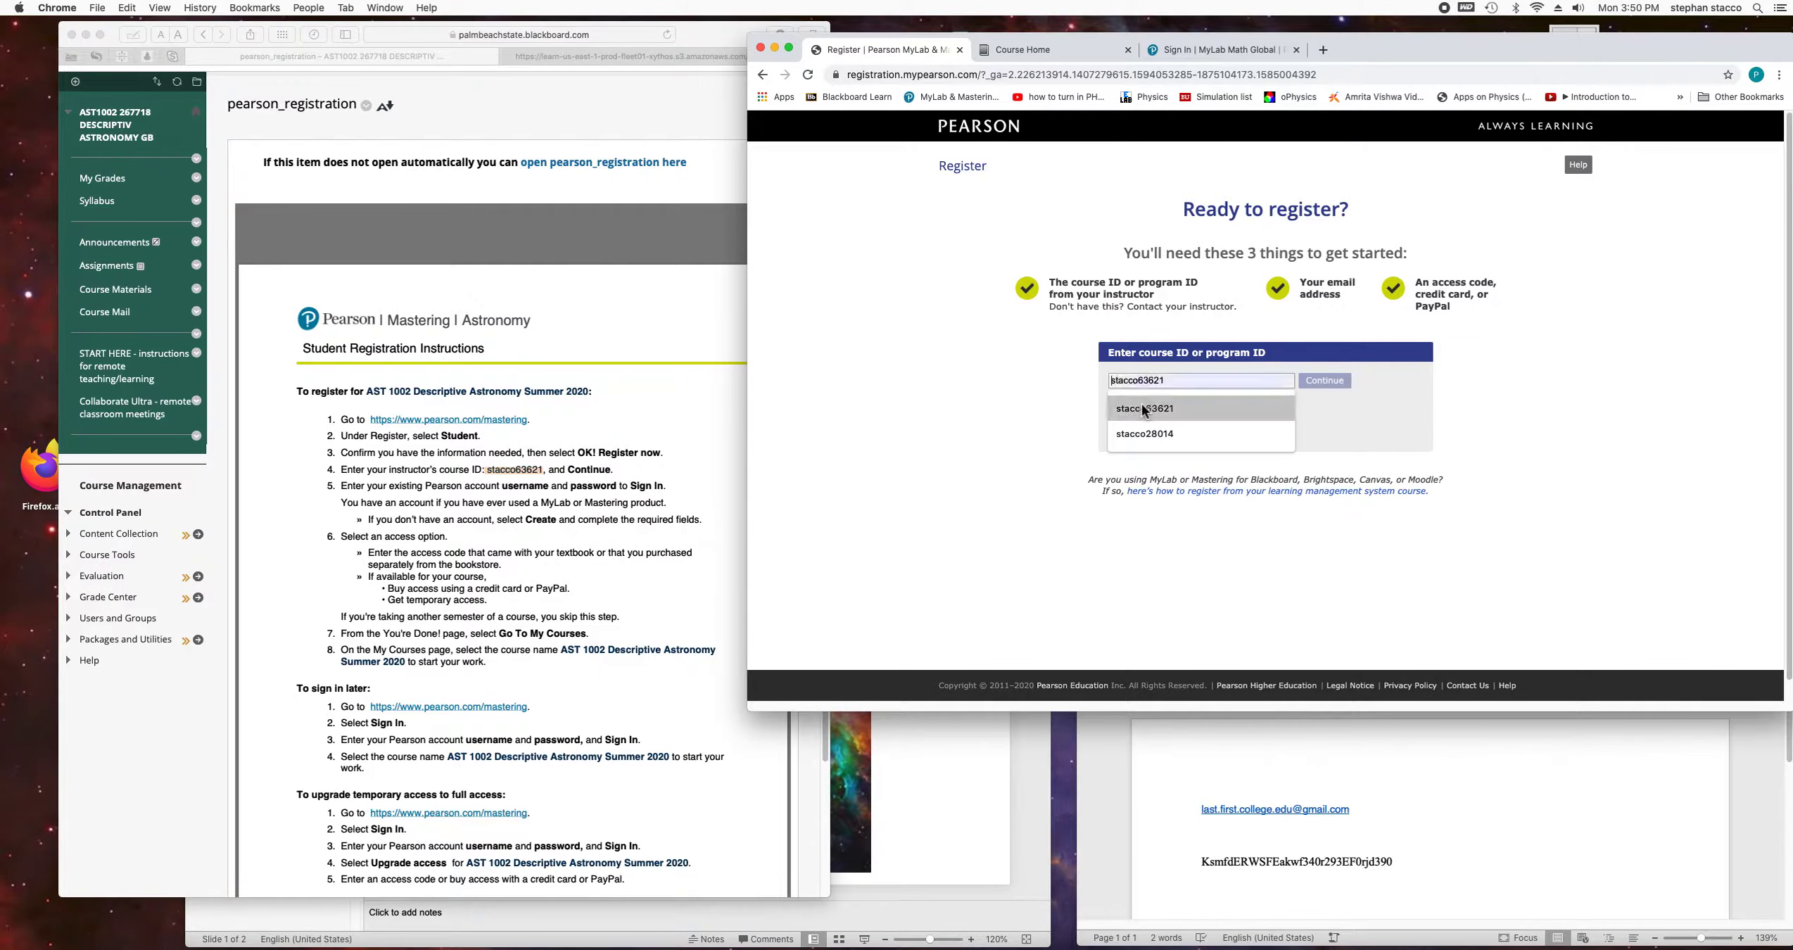
left_click(1142, 403)
left_click(1324, 380)
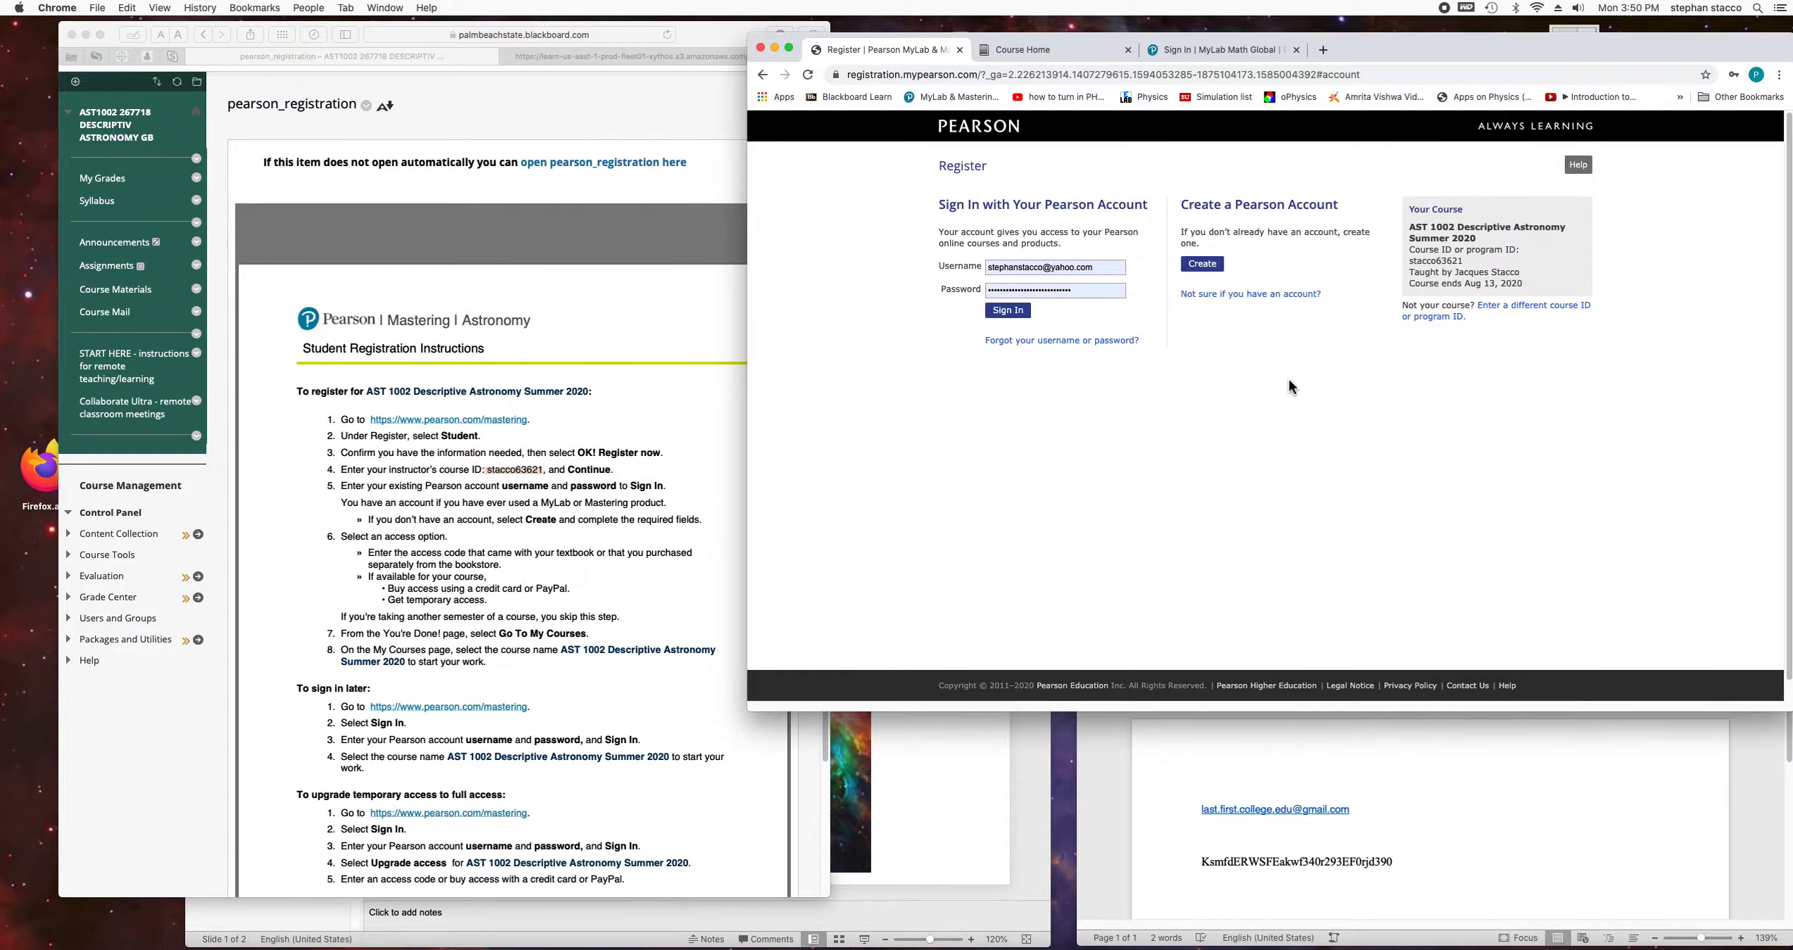
Start creating a new Pearson account and fill in email address and username with the sample email from the Word document.
left_click(1203, 265)
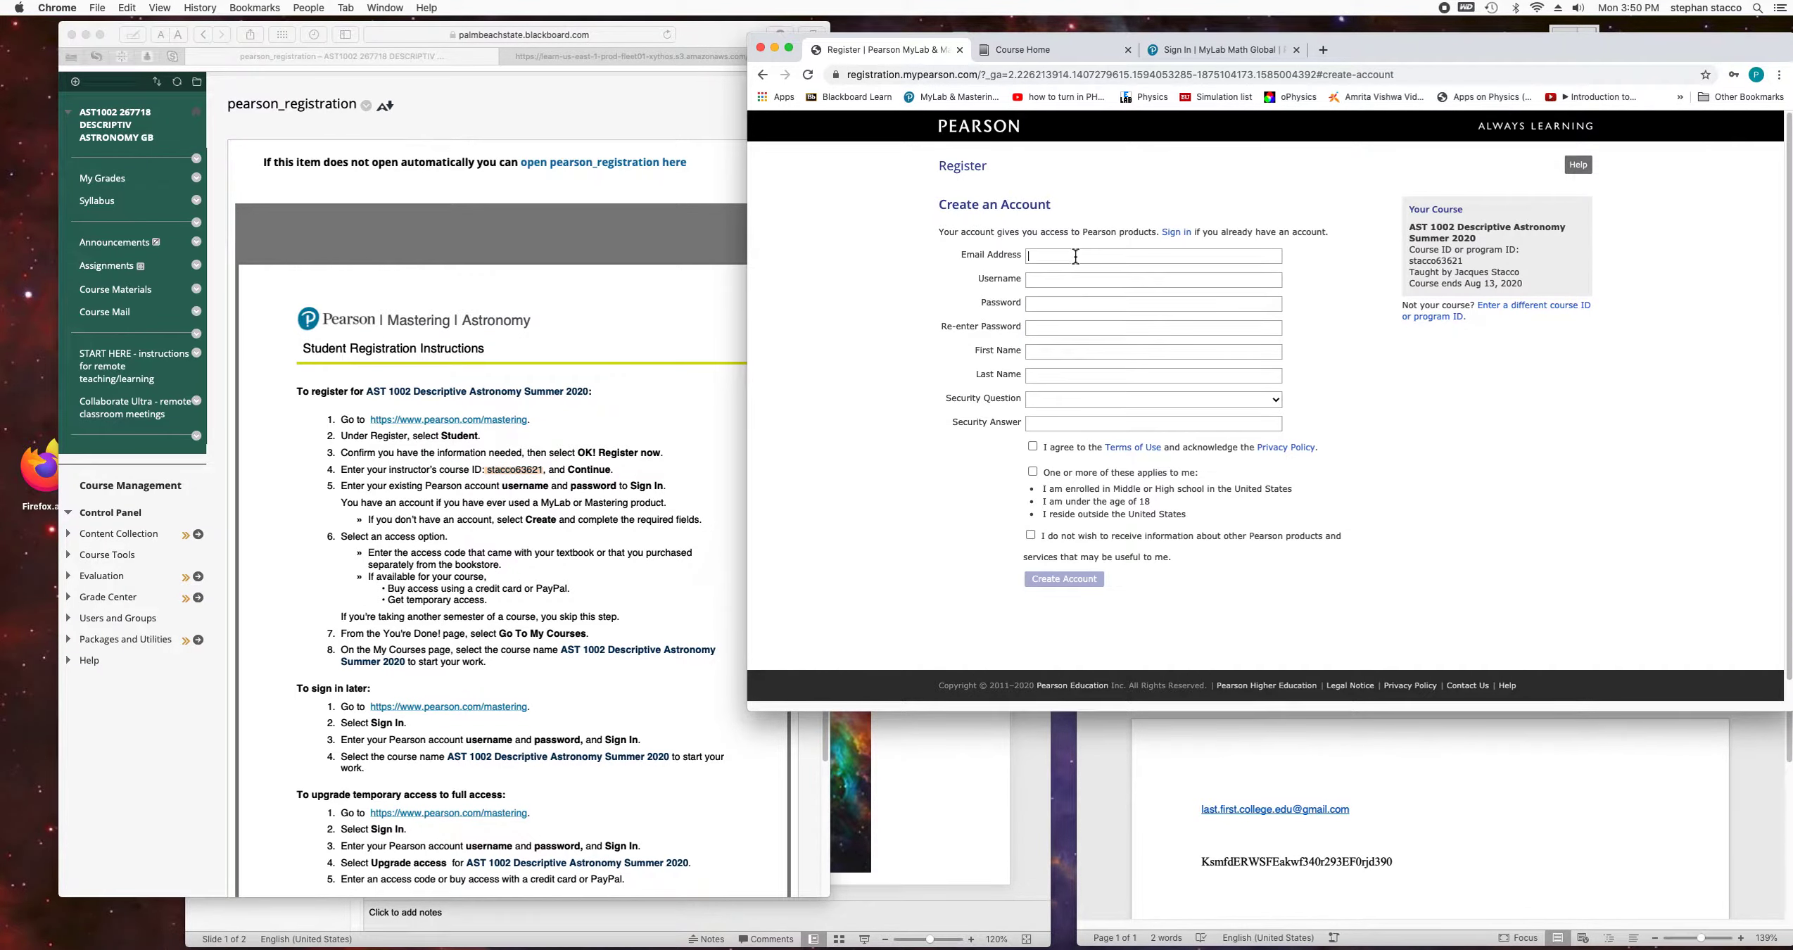
left_click(1303, 755)
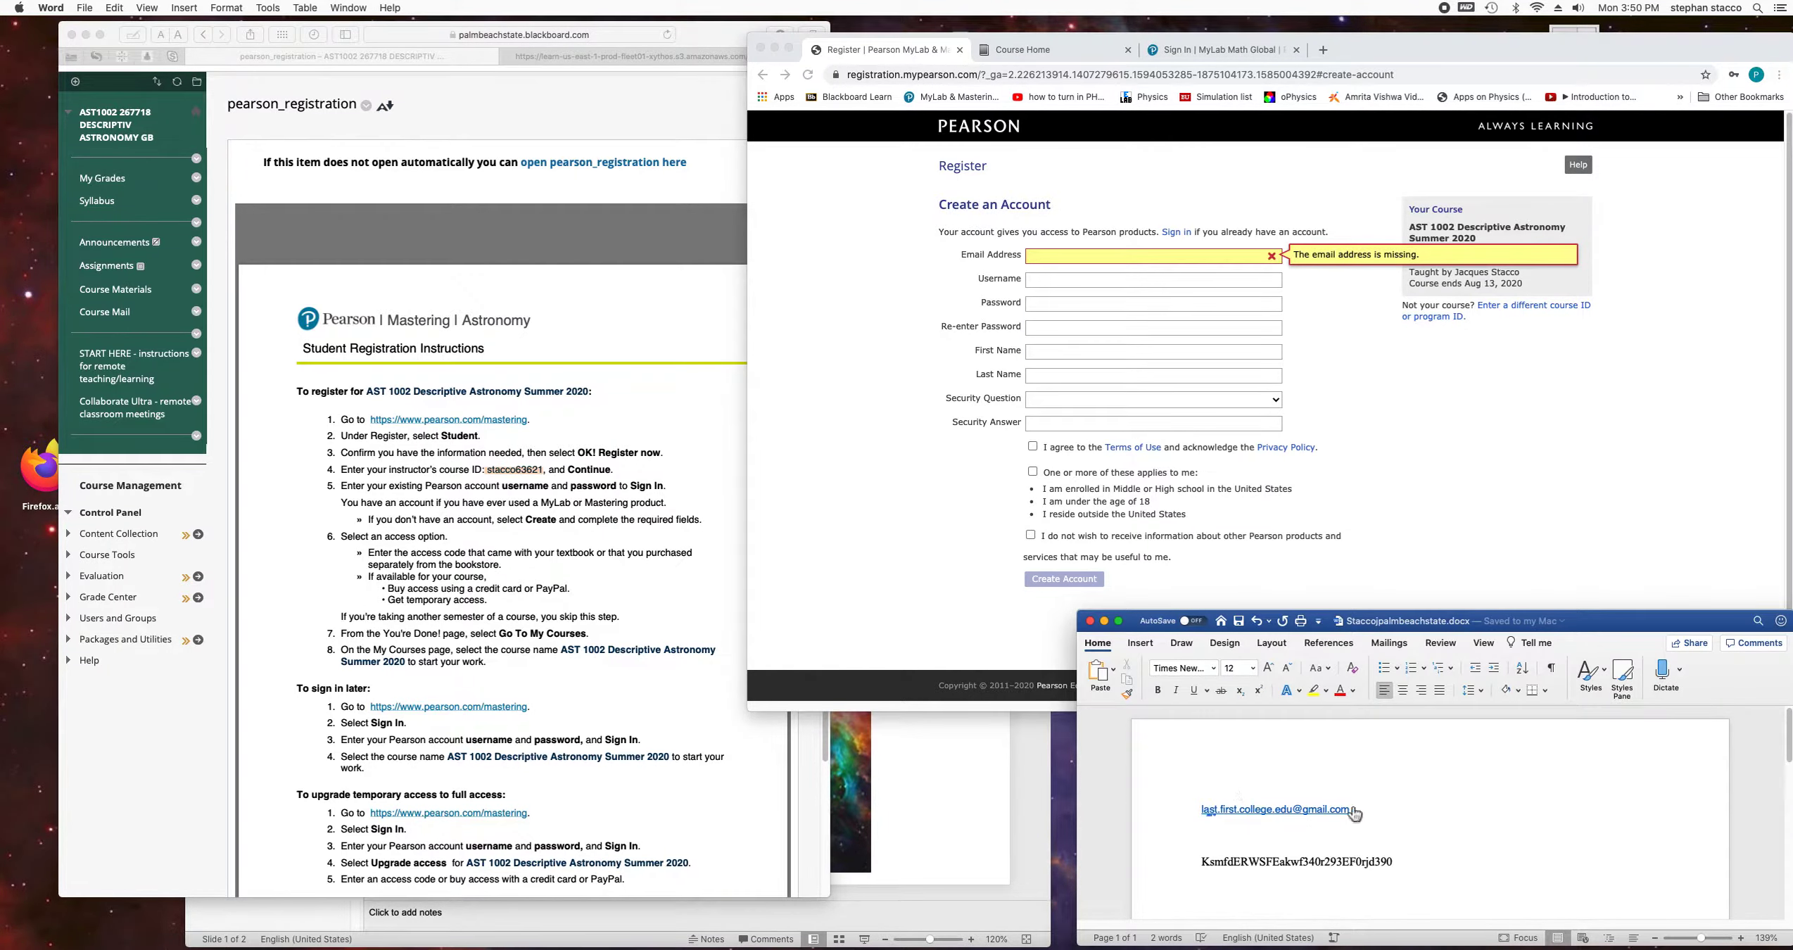
left_click_drag(1347, 807, 1197, 809)
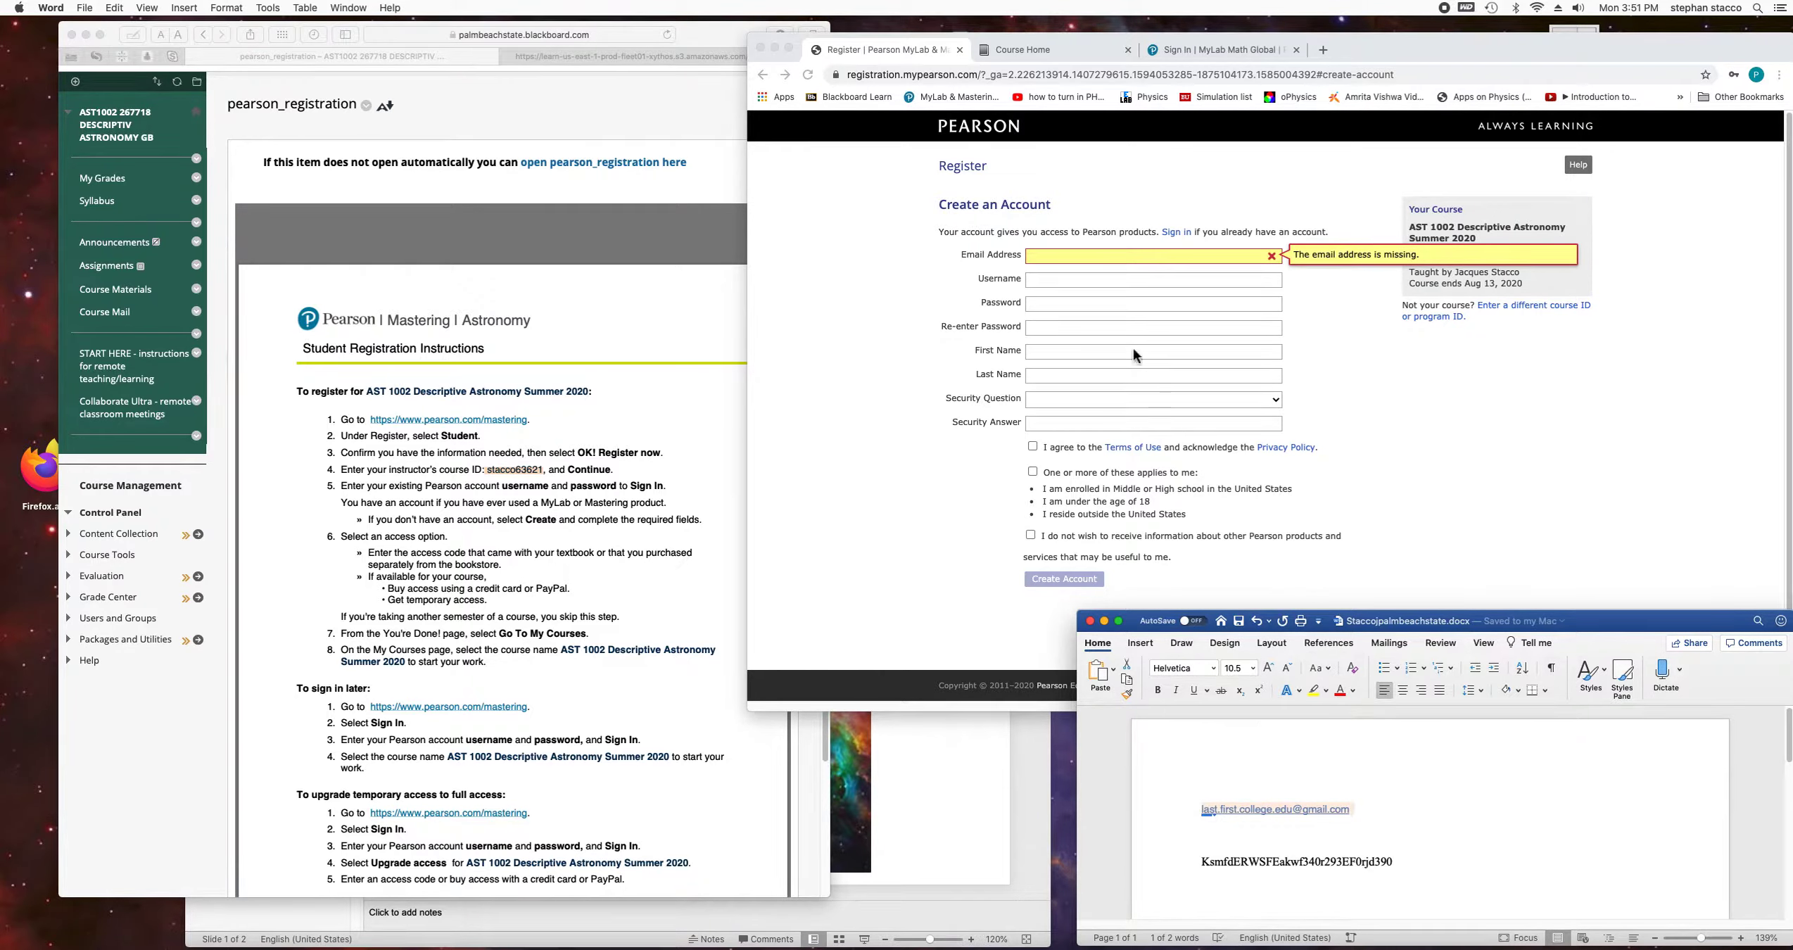
left_click(1052, 255)
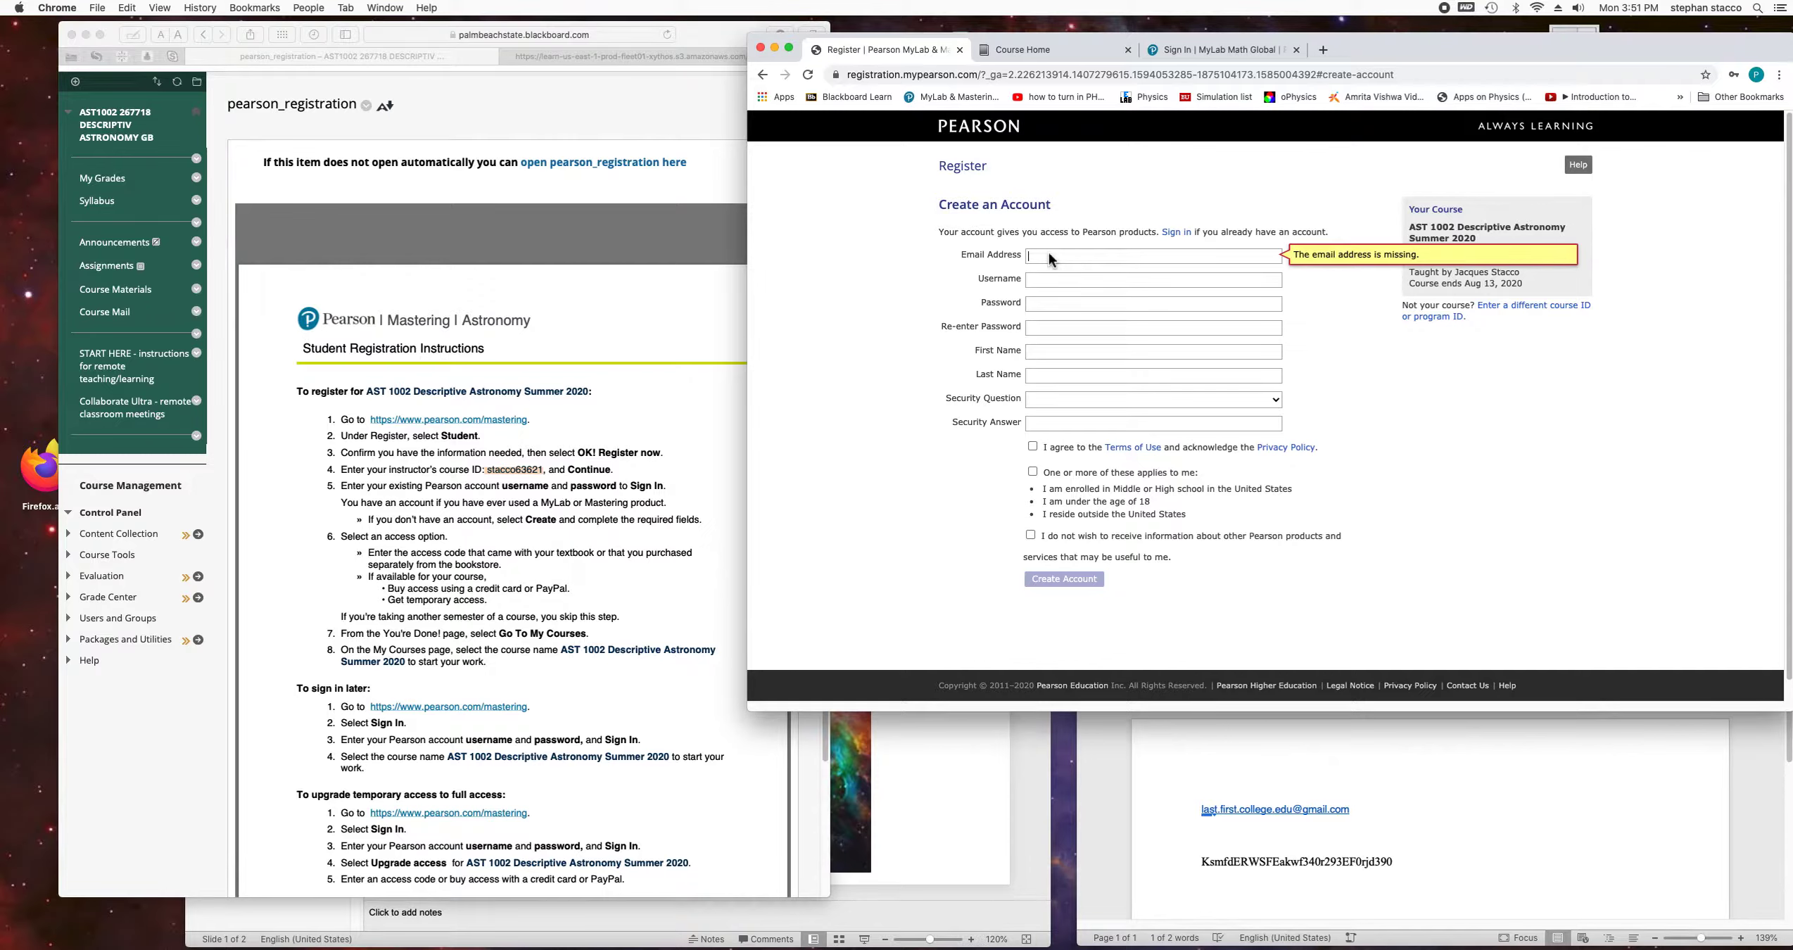
key("super+v")
left_click(1057, 281)
key("super+v")
Copy the sample password from the Word document into the account form's Password and Re-enter Password fields.
left_click(1047, 299)
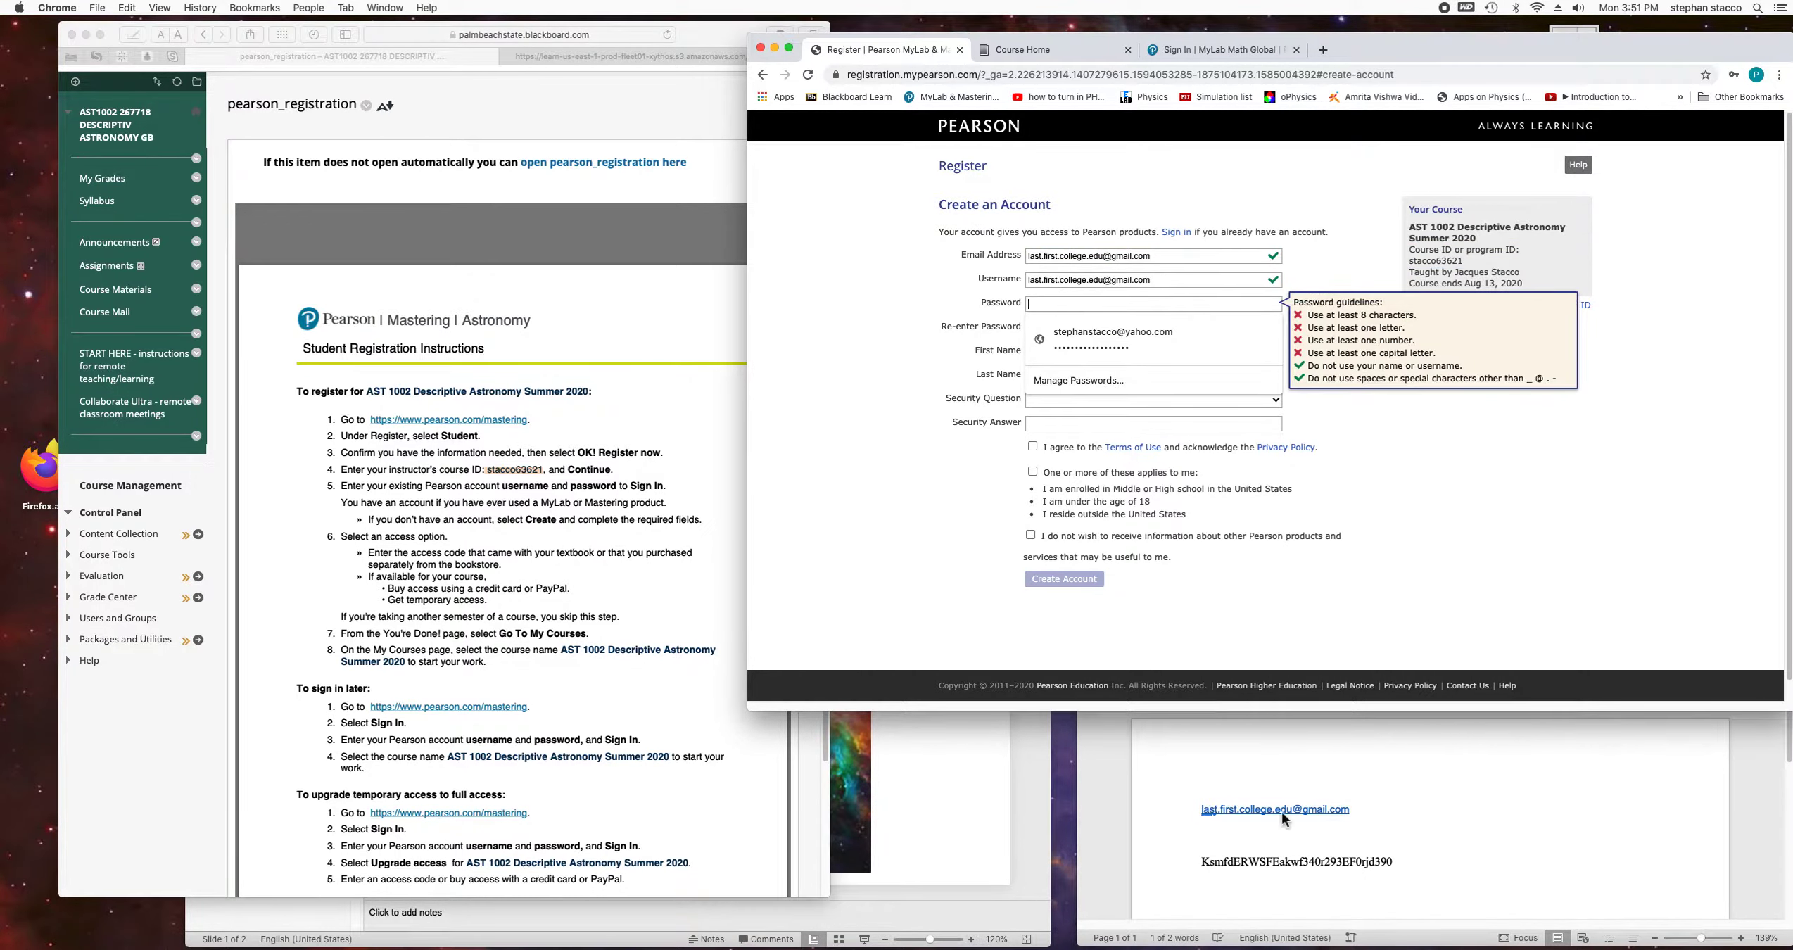
left_click(1397, 861)
left_click_drag(1398, 861, 1200, 861)
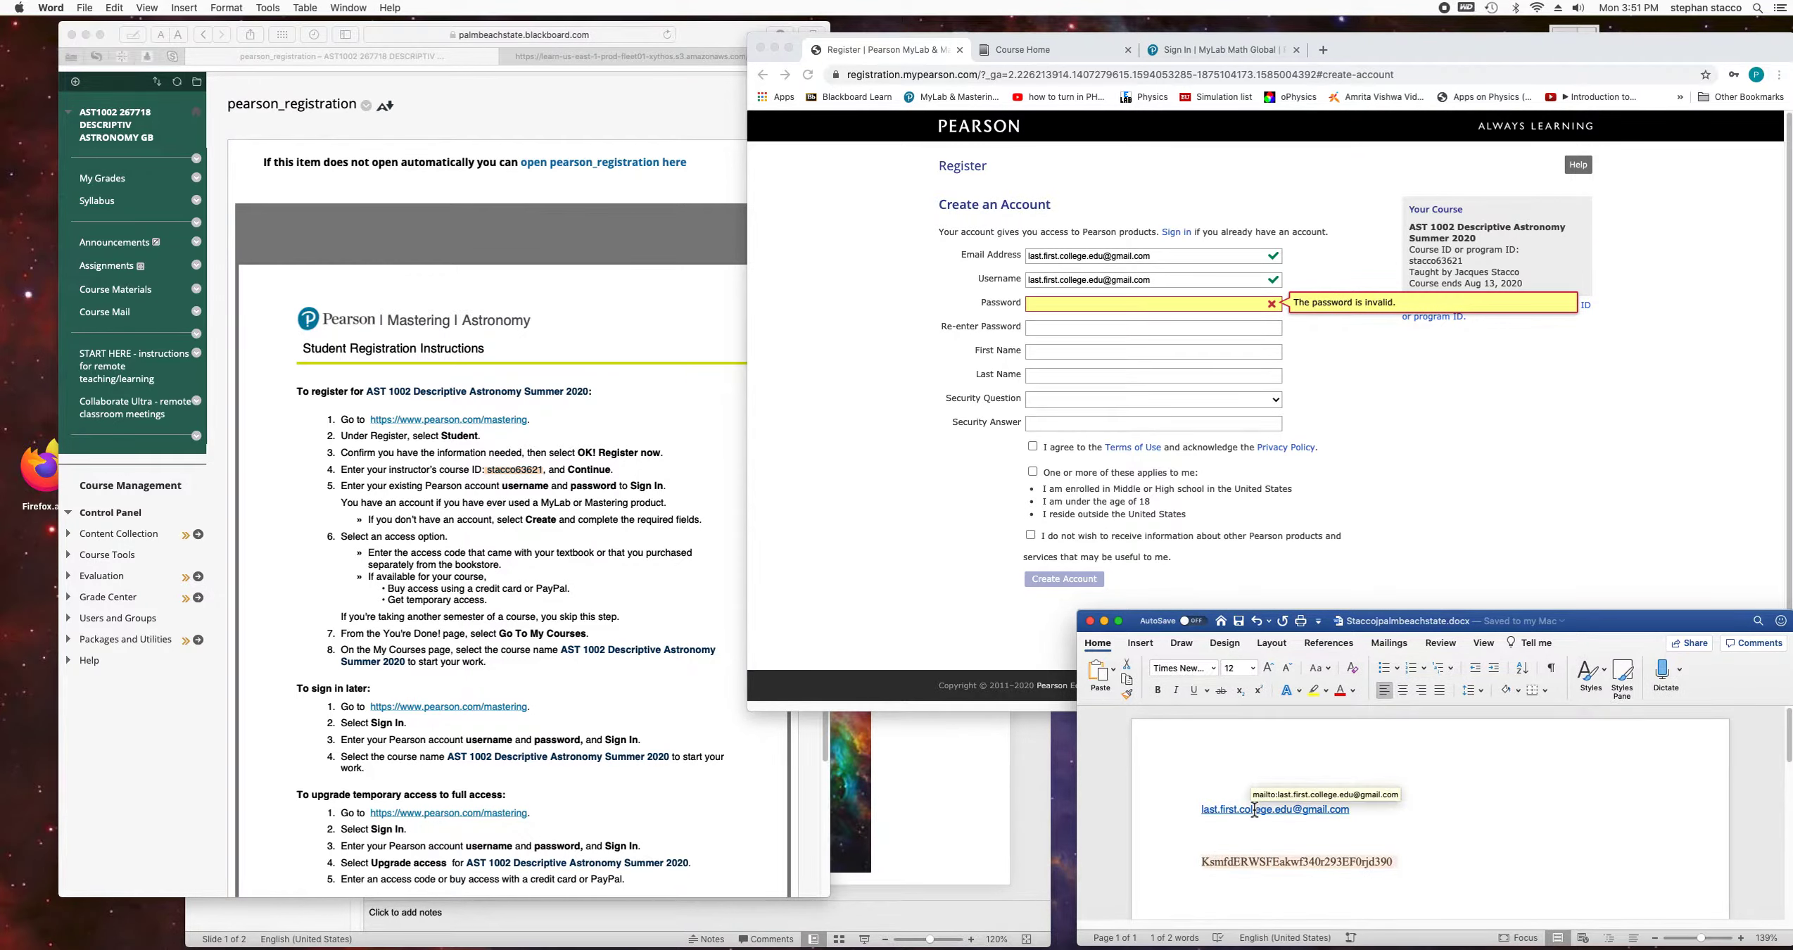
left_click(1042, 308)
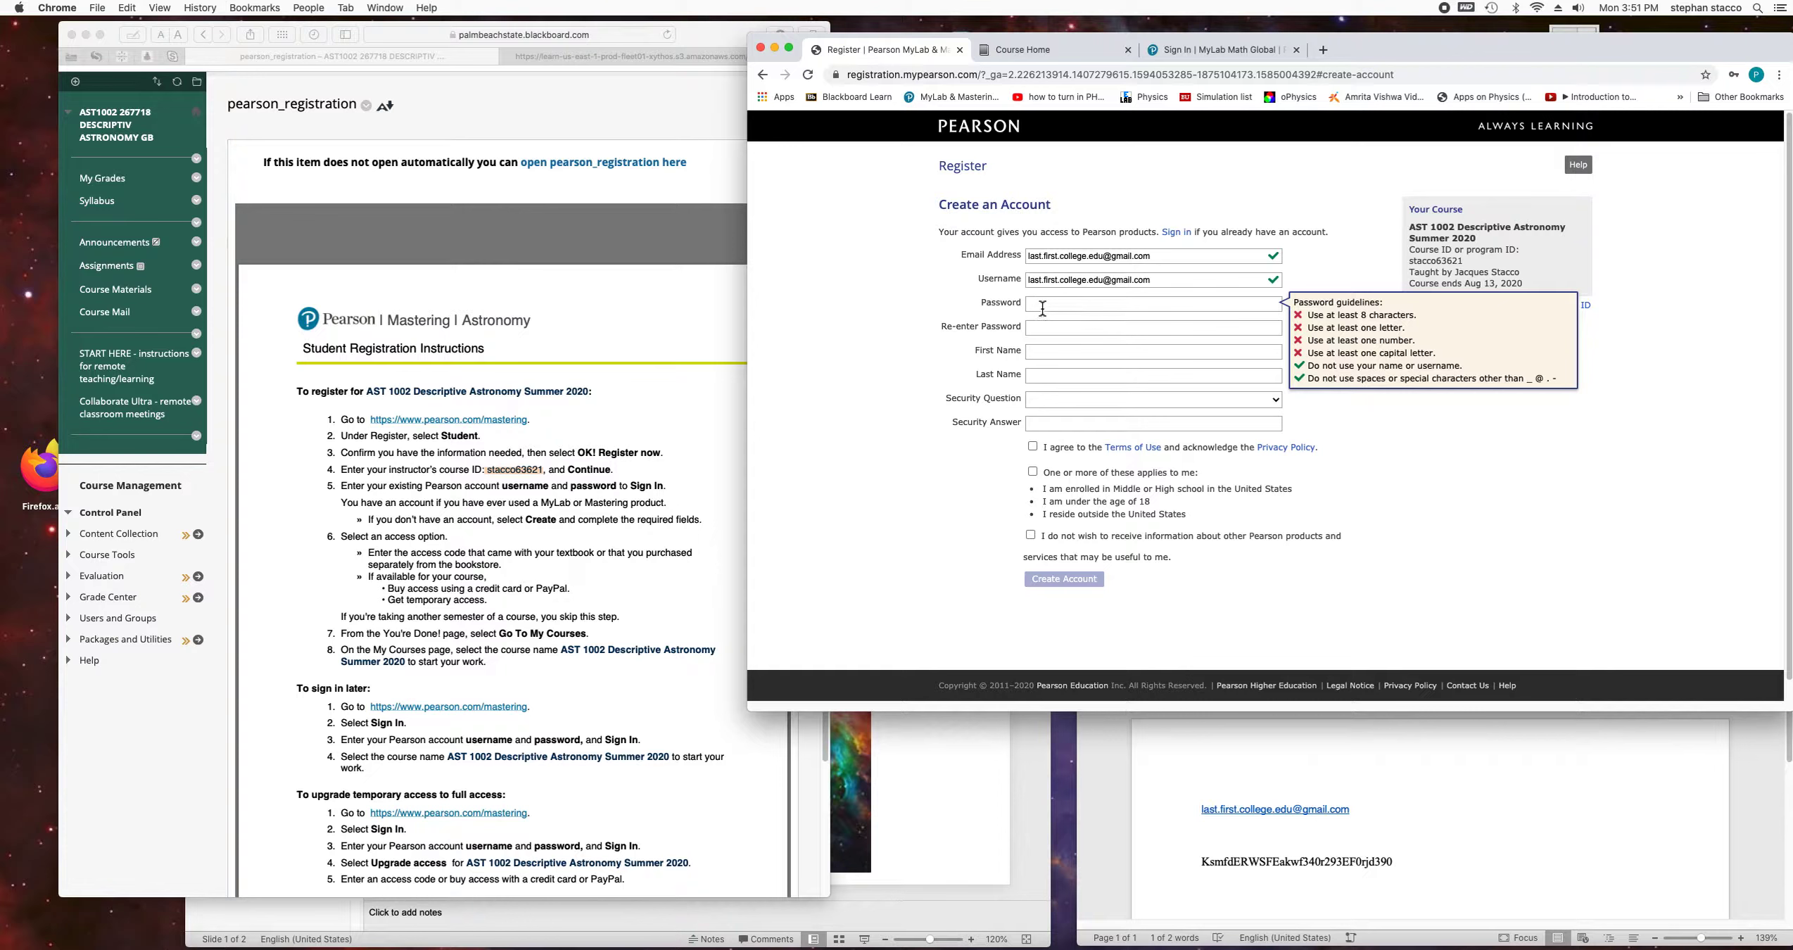
key("super+v")
left_click(1041, 325)
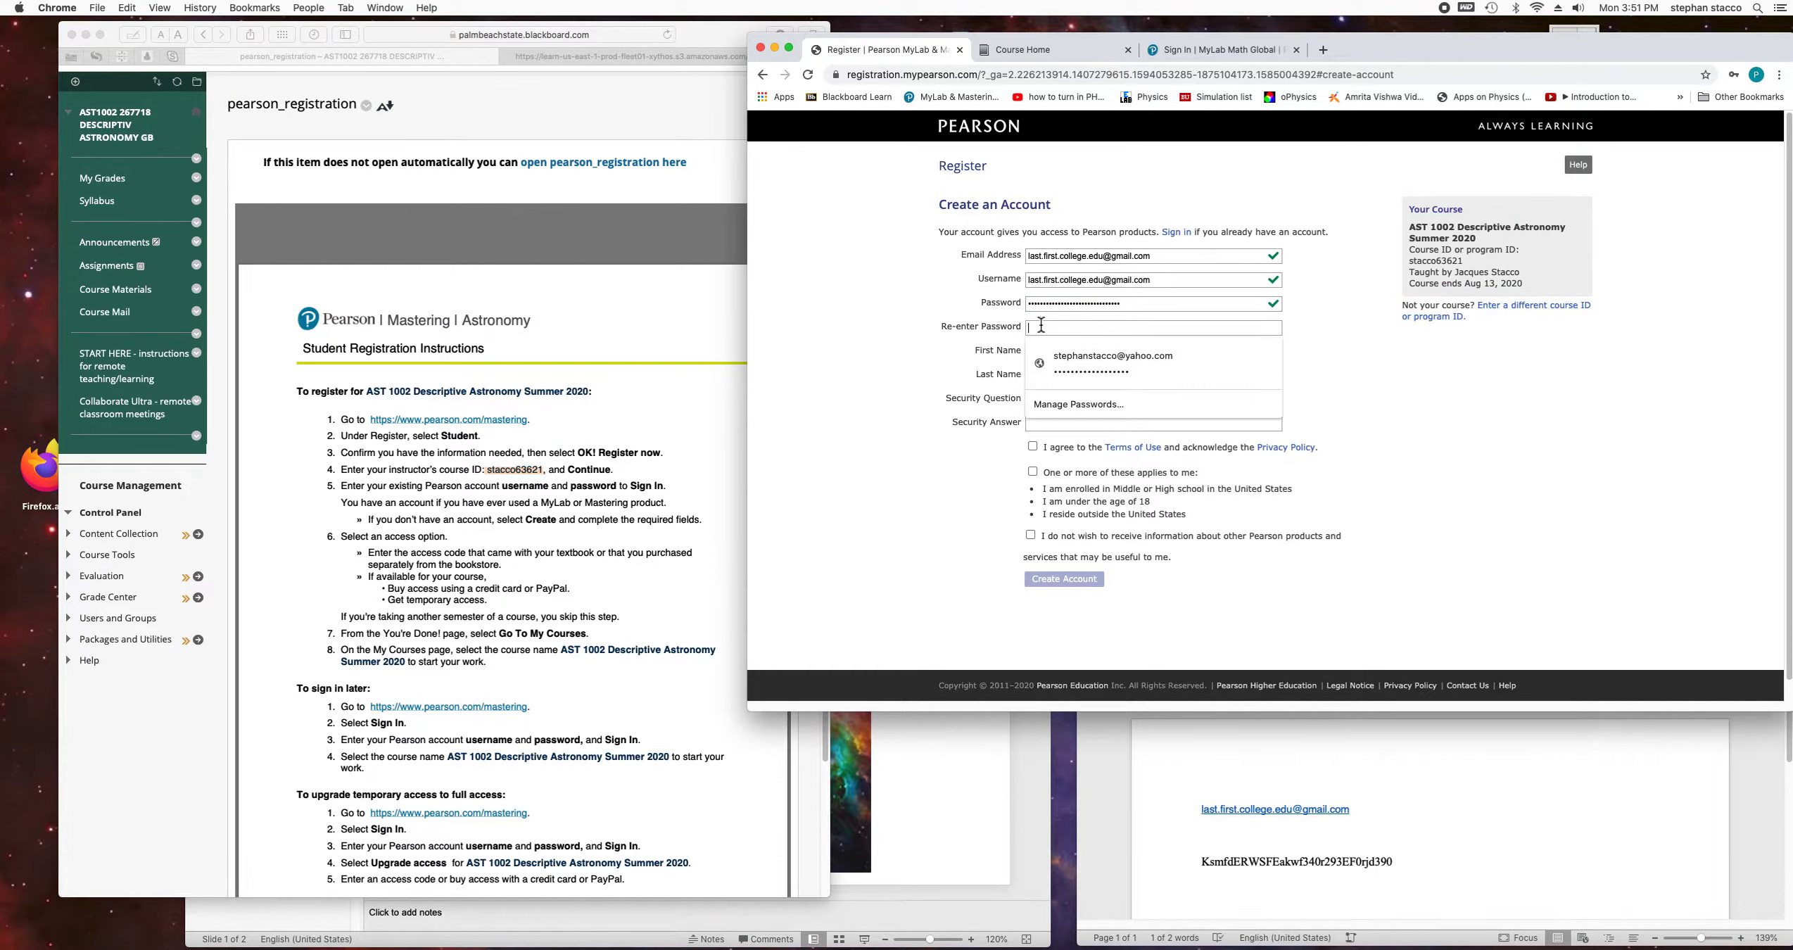
key("super+v")
Fill in the first name and last name in the account form.
left_click(1053, 357)
type("s")
left_click(1050, 377)
type("s")
Choose the security question "What is my father's middle name?" and fill in the security answer.
left_click(1043, 398)
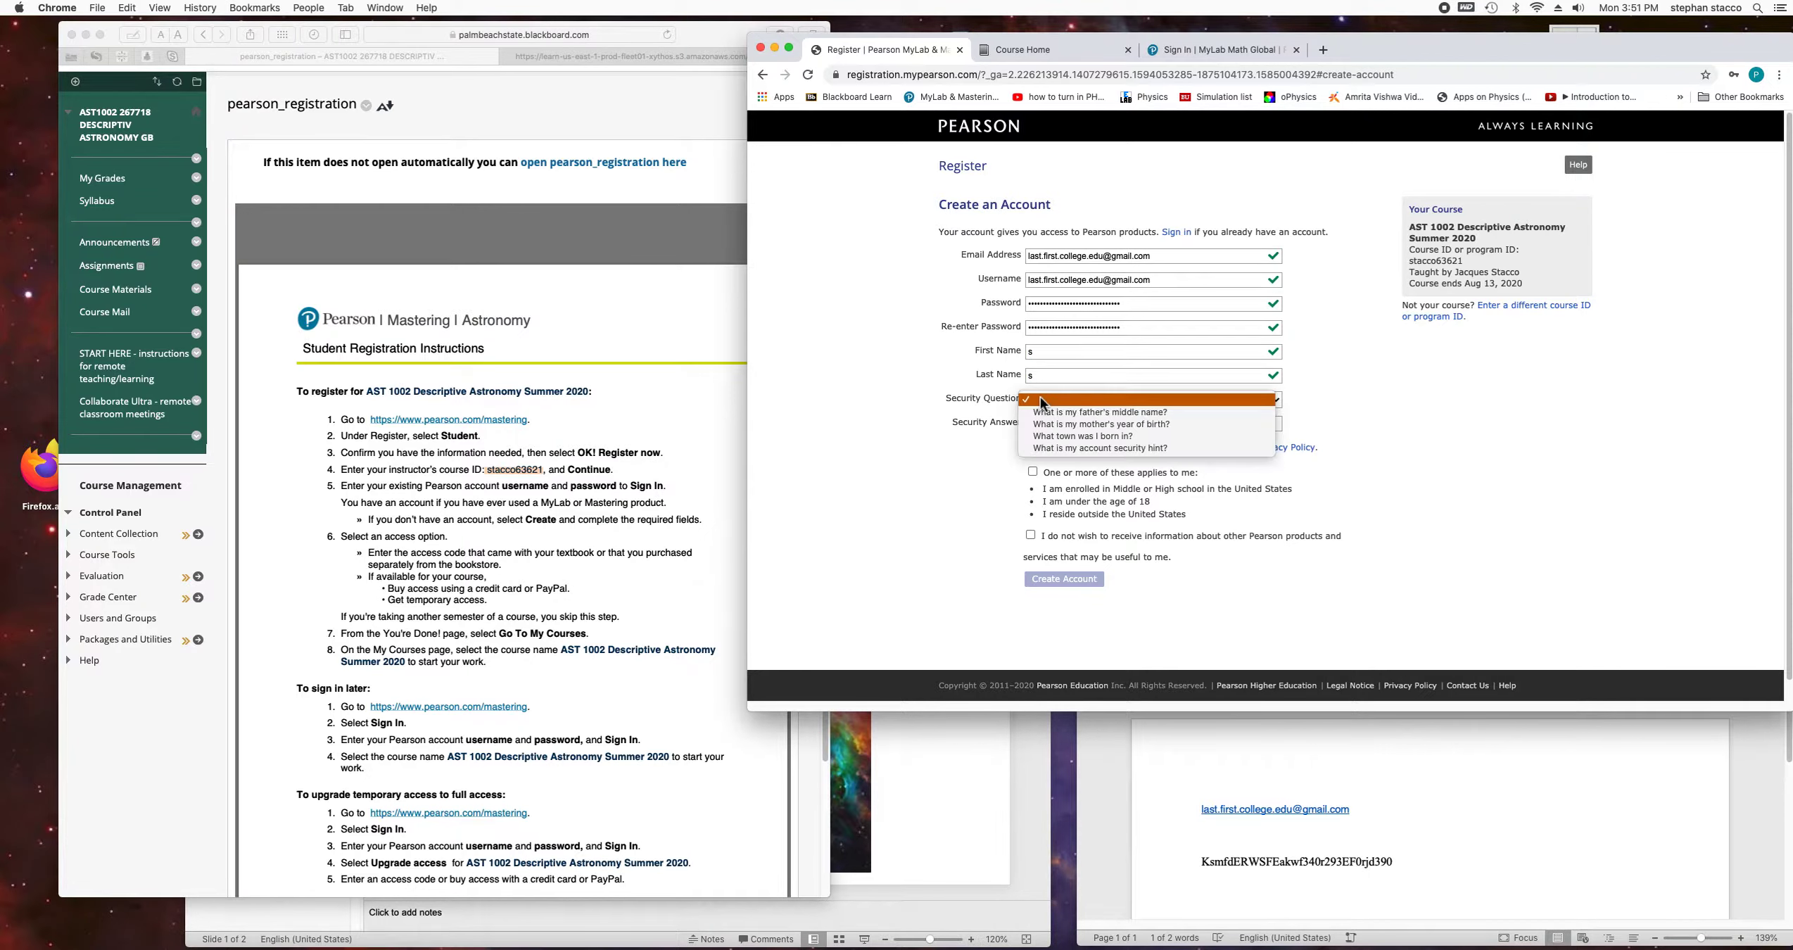
left_click(1041, 408)
left_click(1037, 428)
type("s")
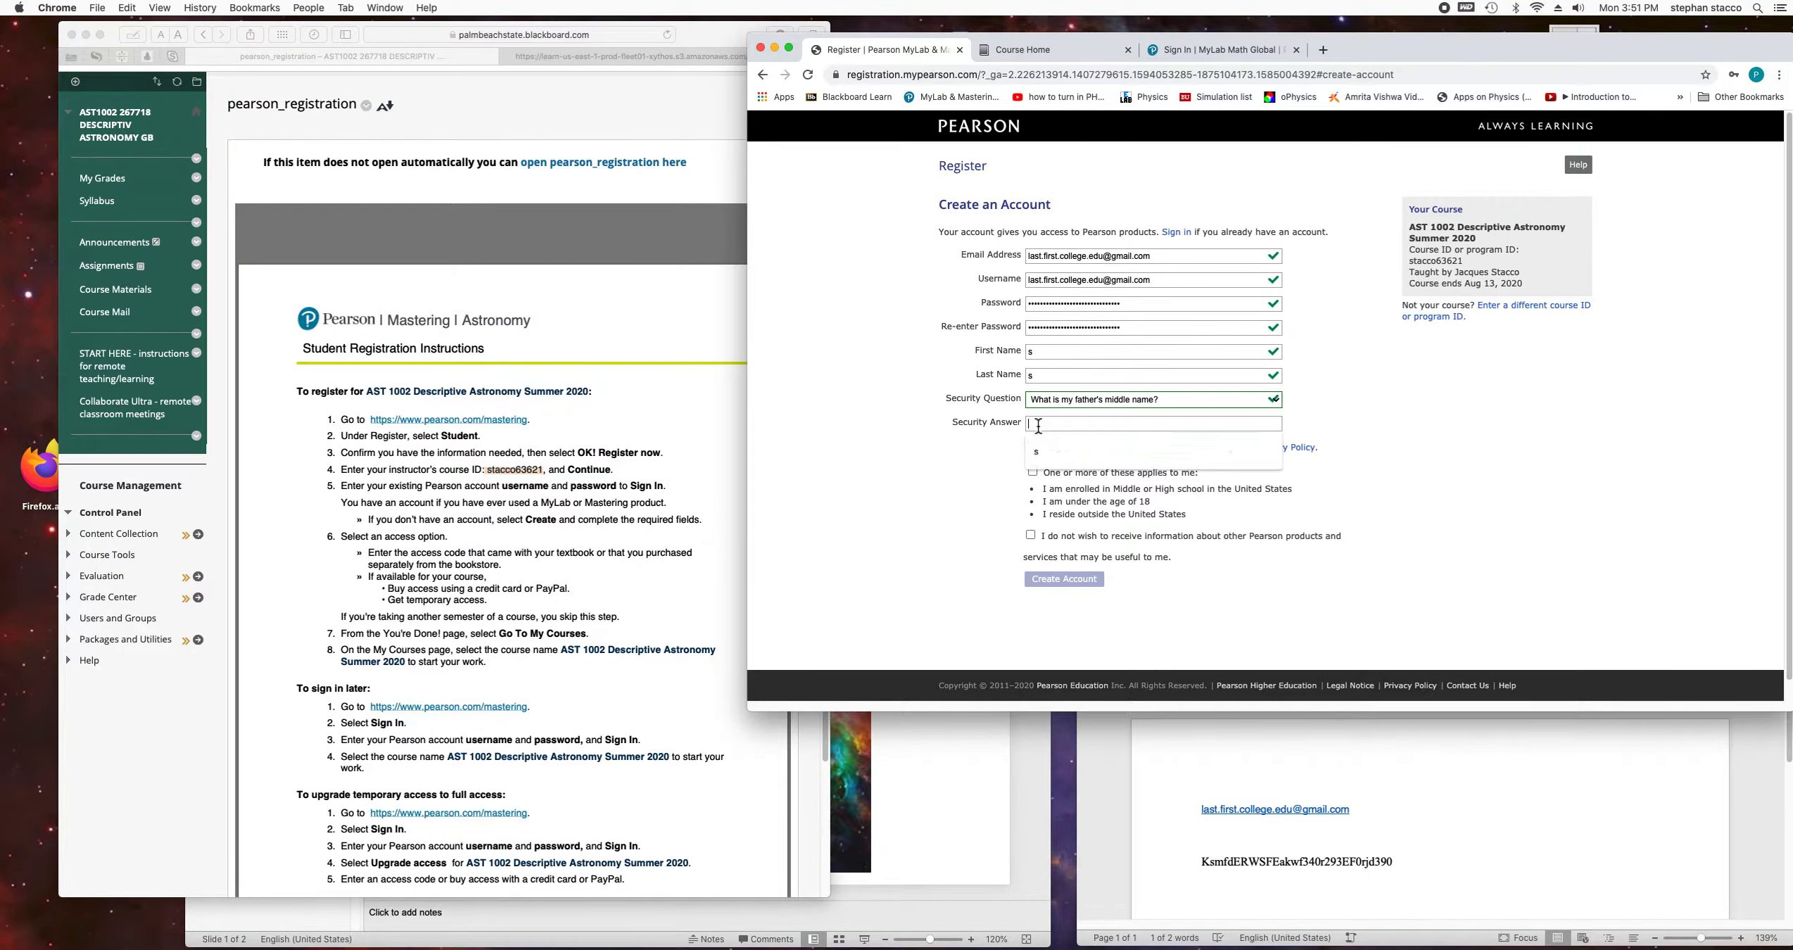
left_click(997, 451)
Agree to the Terms of Use, create the account and dismiss the browser's offer to save the password.
left_click(1032, 447)
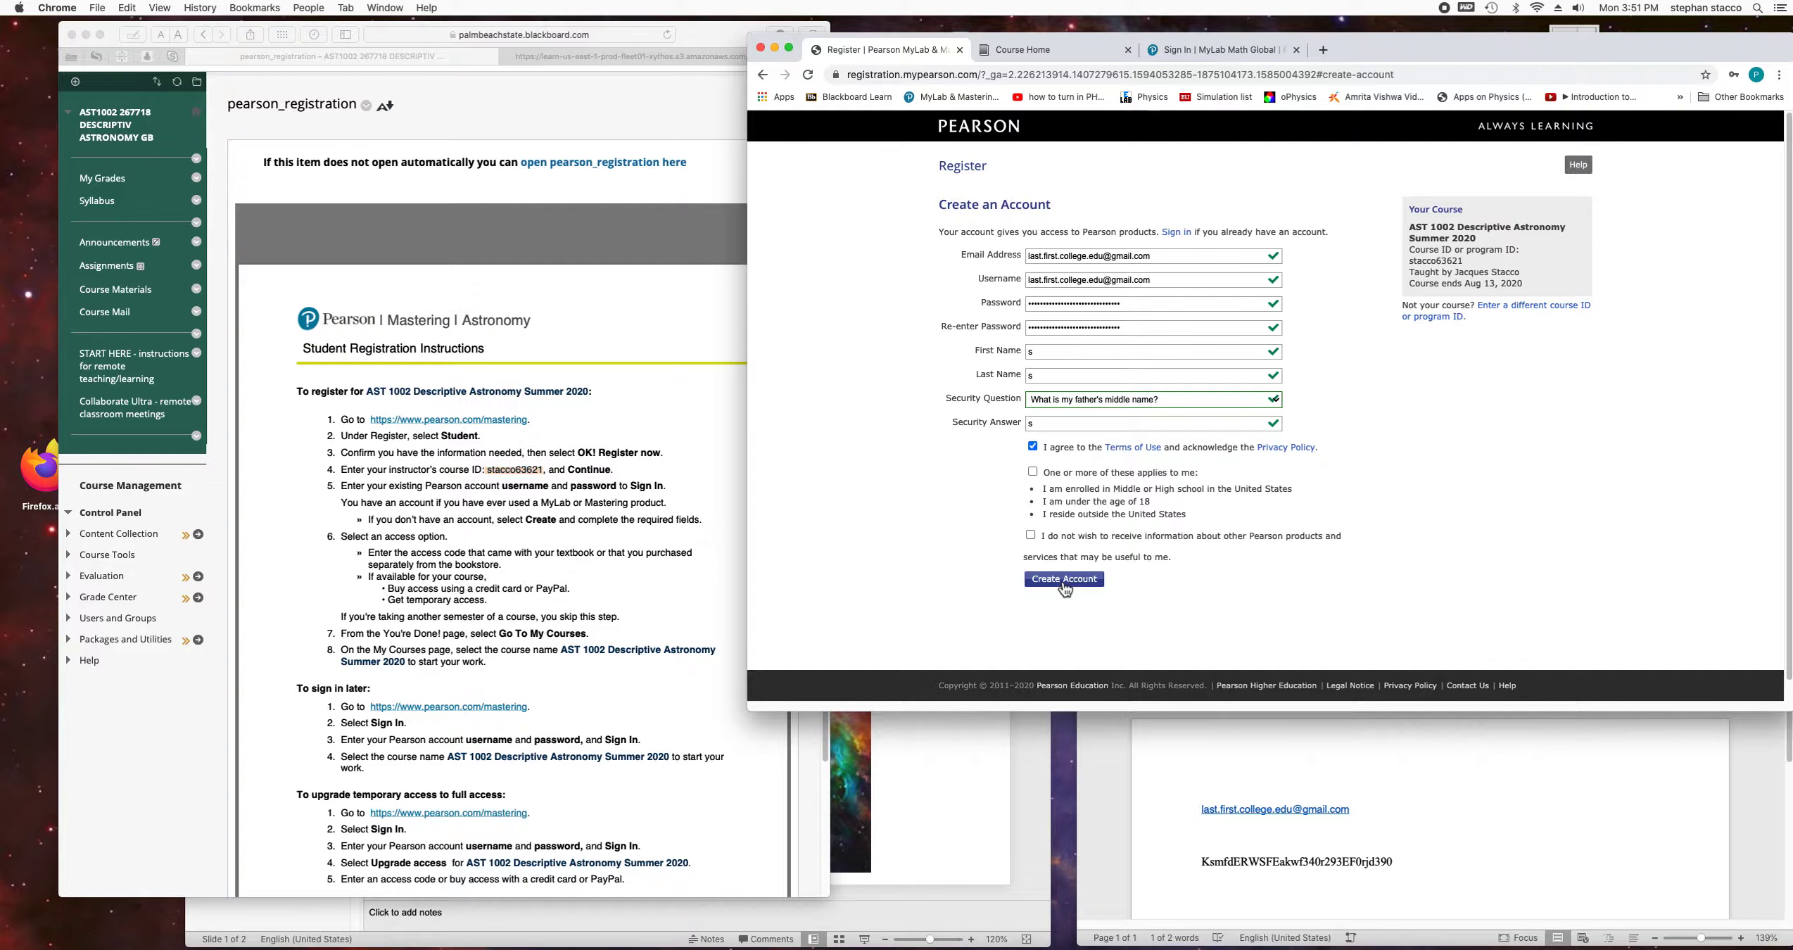
left_click(1064, 580)
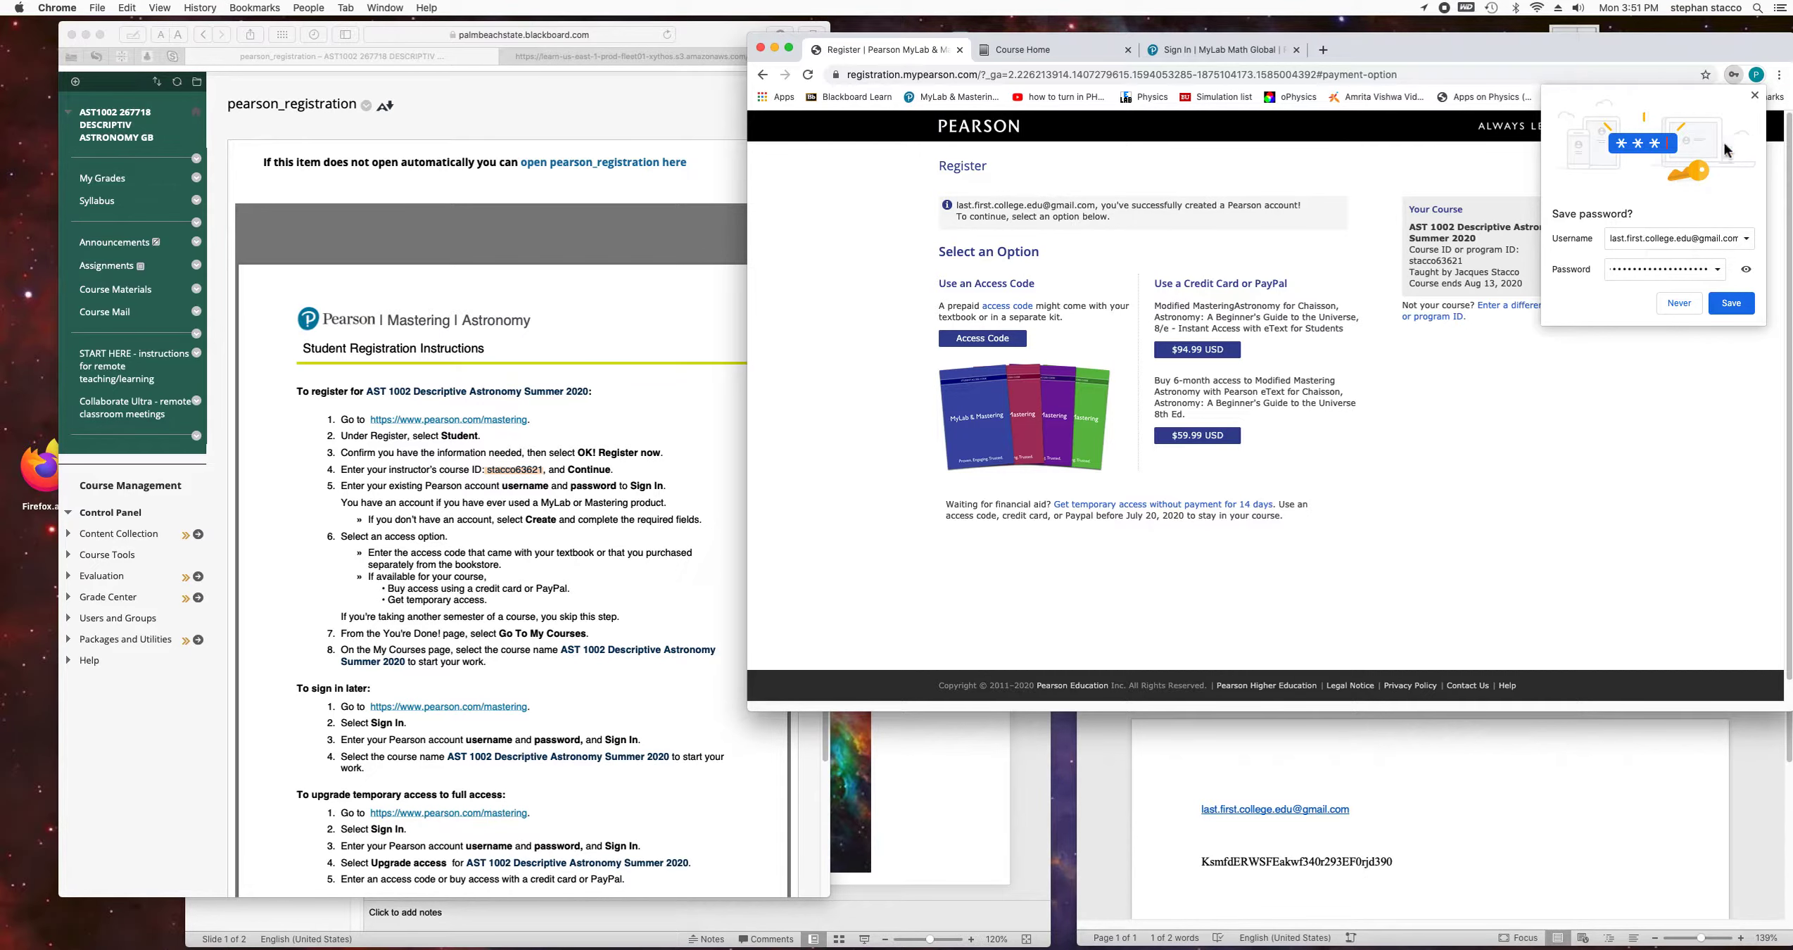
left_click(1753, 97)
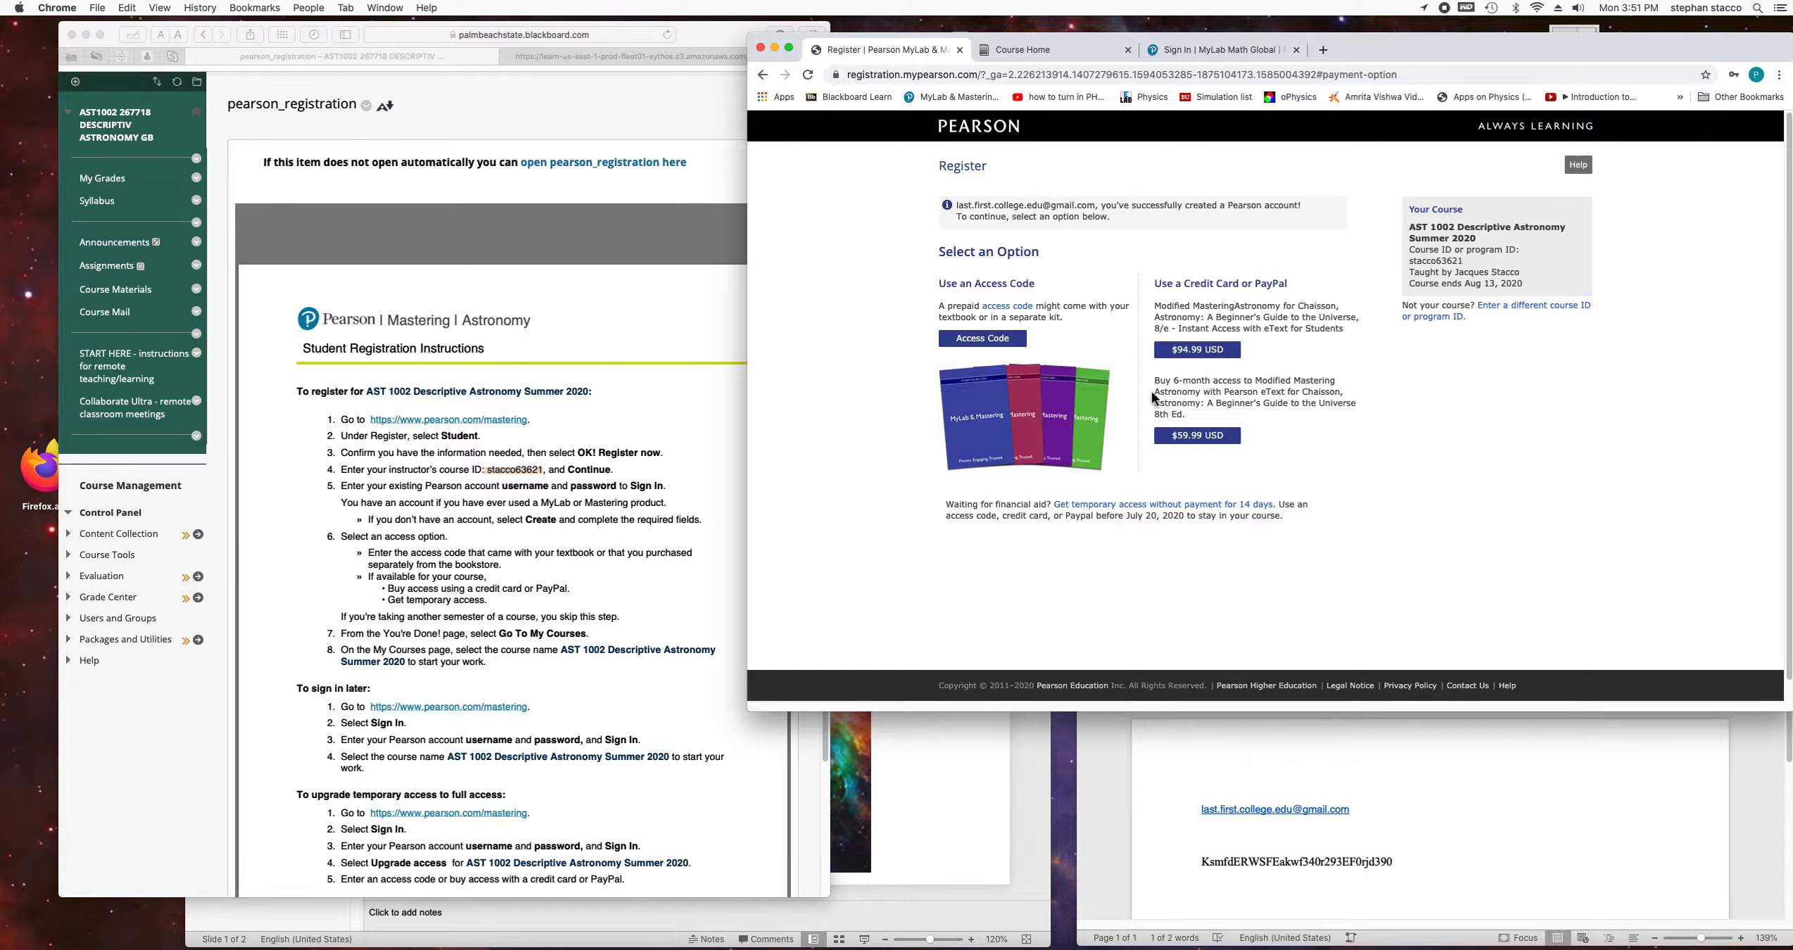
Compare the eText purchase options, open checkout for the $59.99 6-month access and review the billing address form.
left_click_drag(1263, 332, 1296, 329)
left_click_drag(1265, 394, 1285, 394)
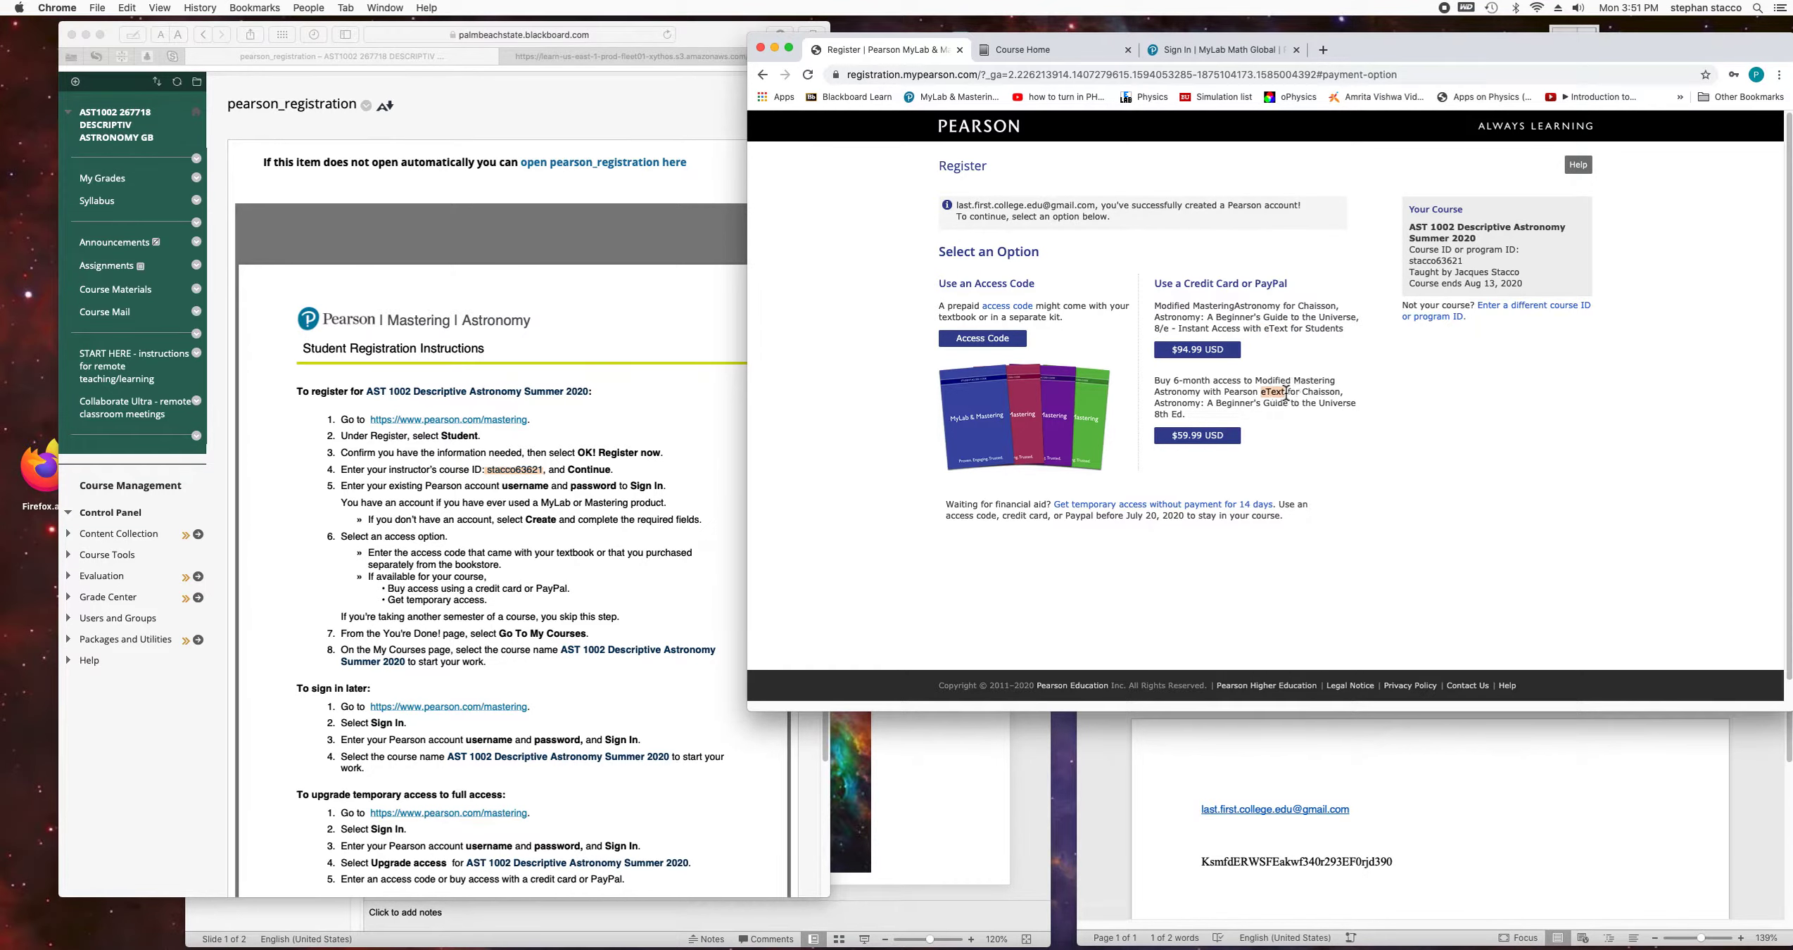
left_click(1191, 437)
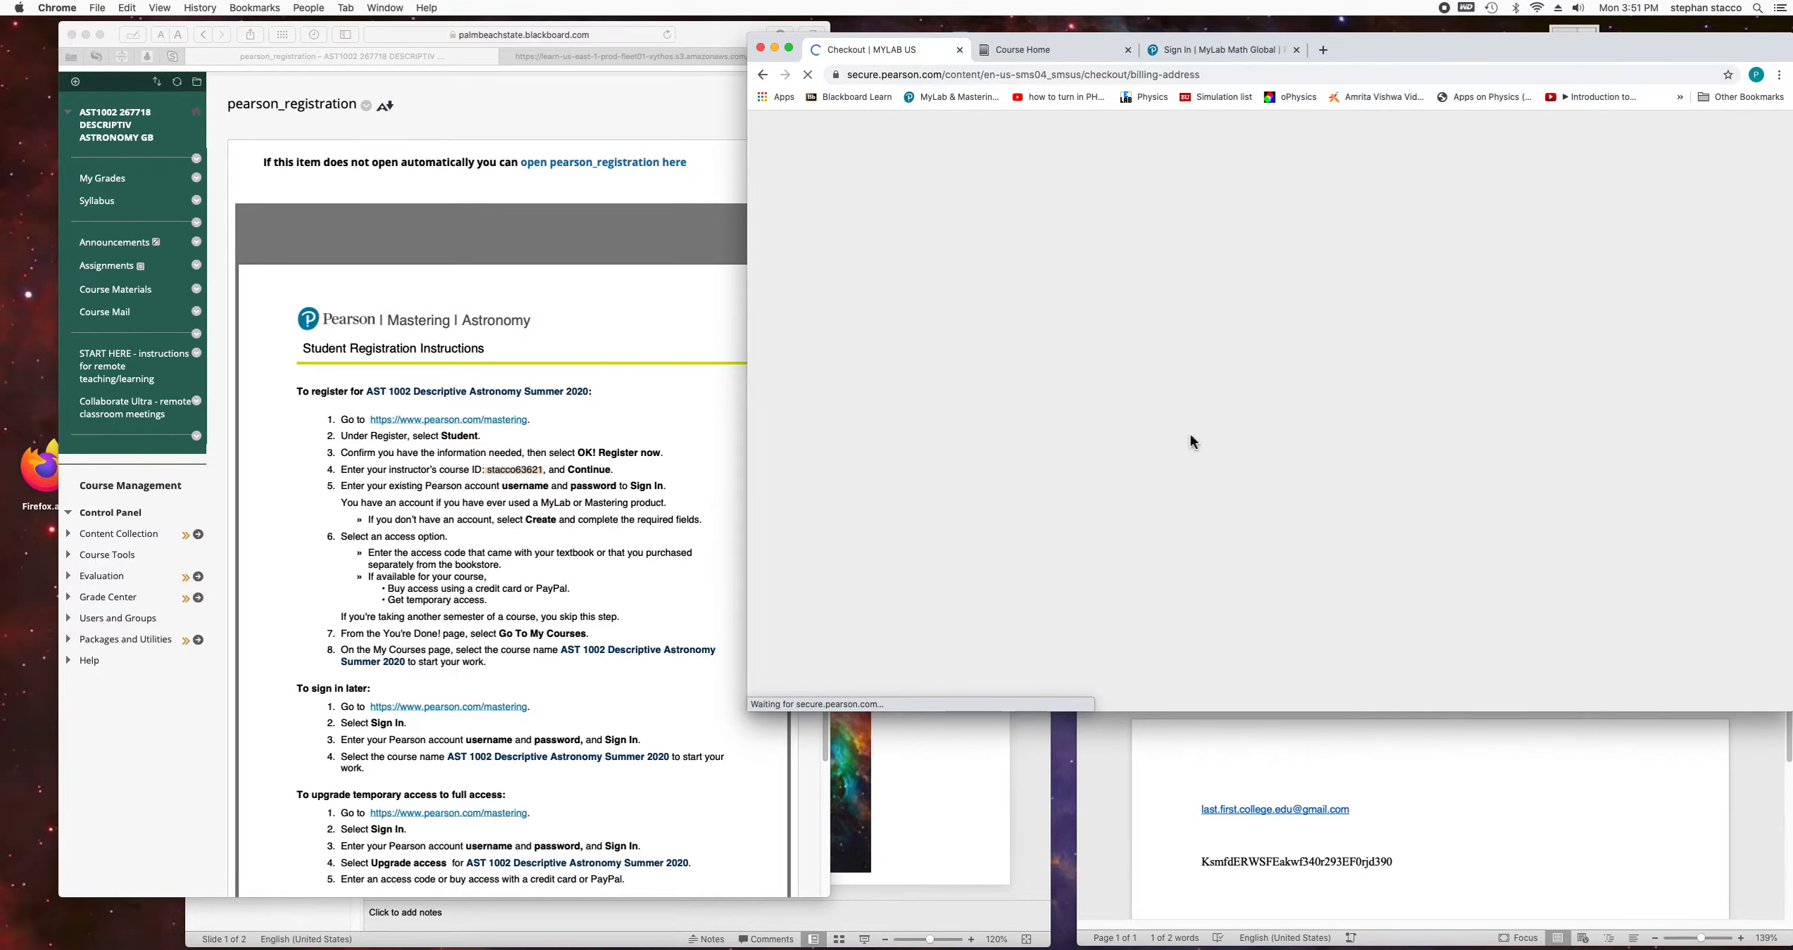
scroll(1037, 384, "down", 3)
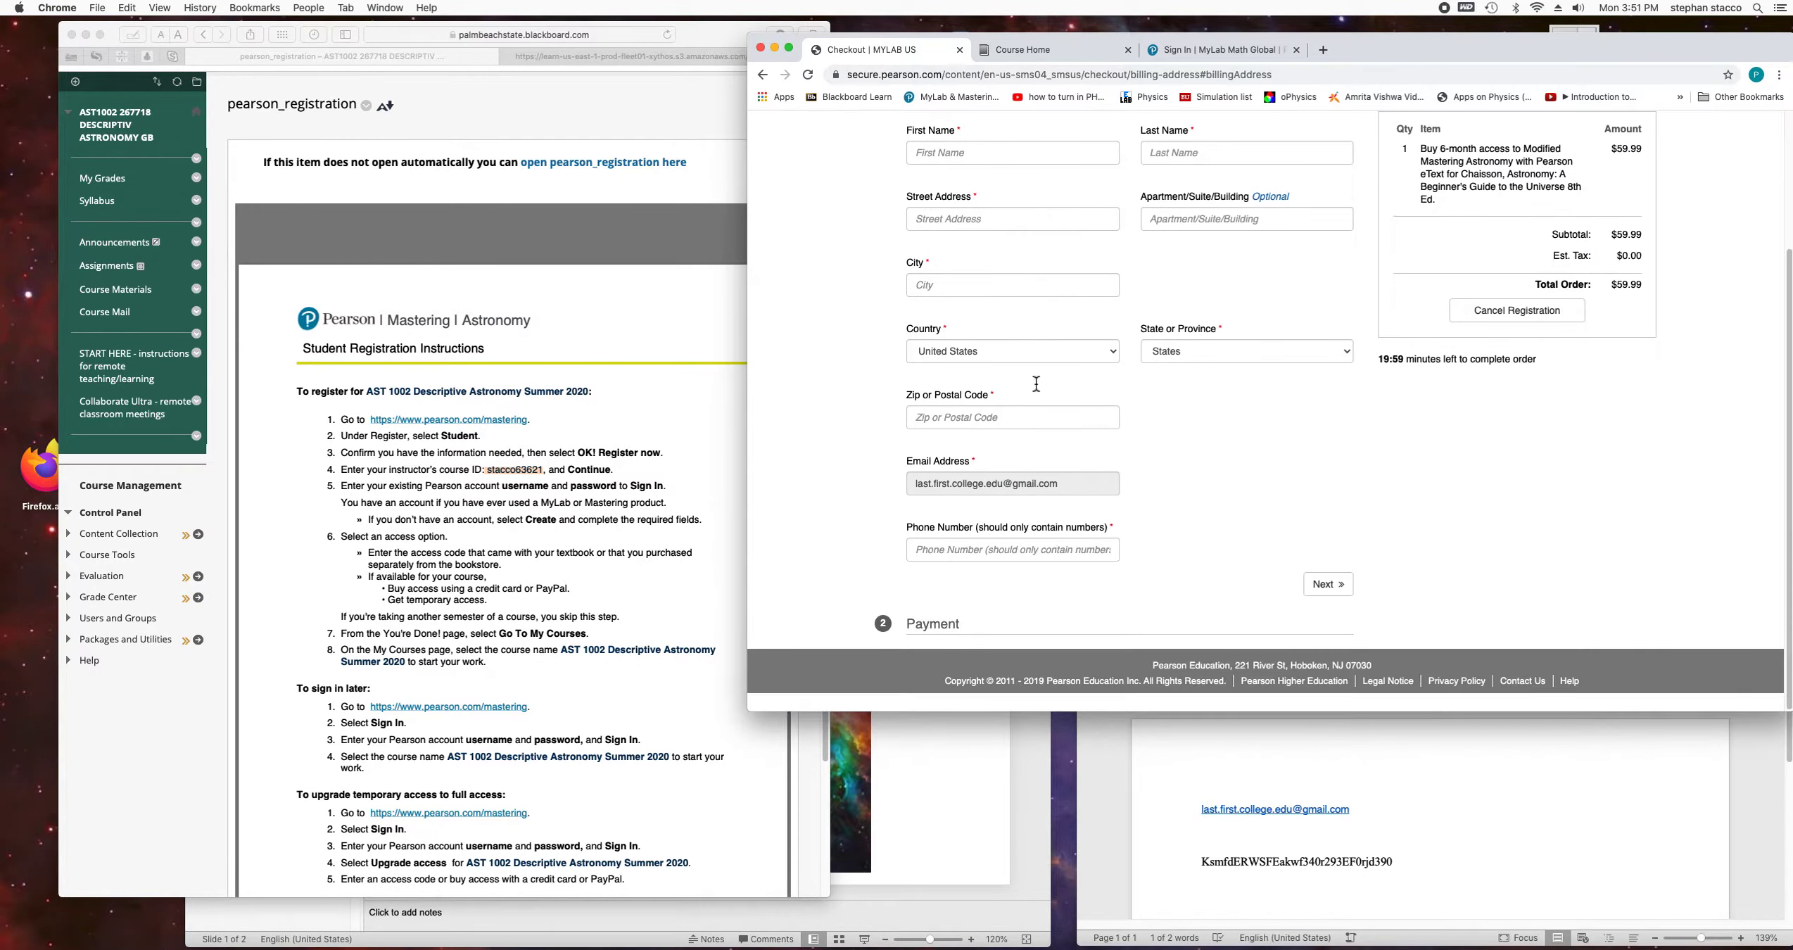
scroll(1035, 384, "up", 1)
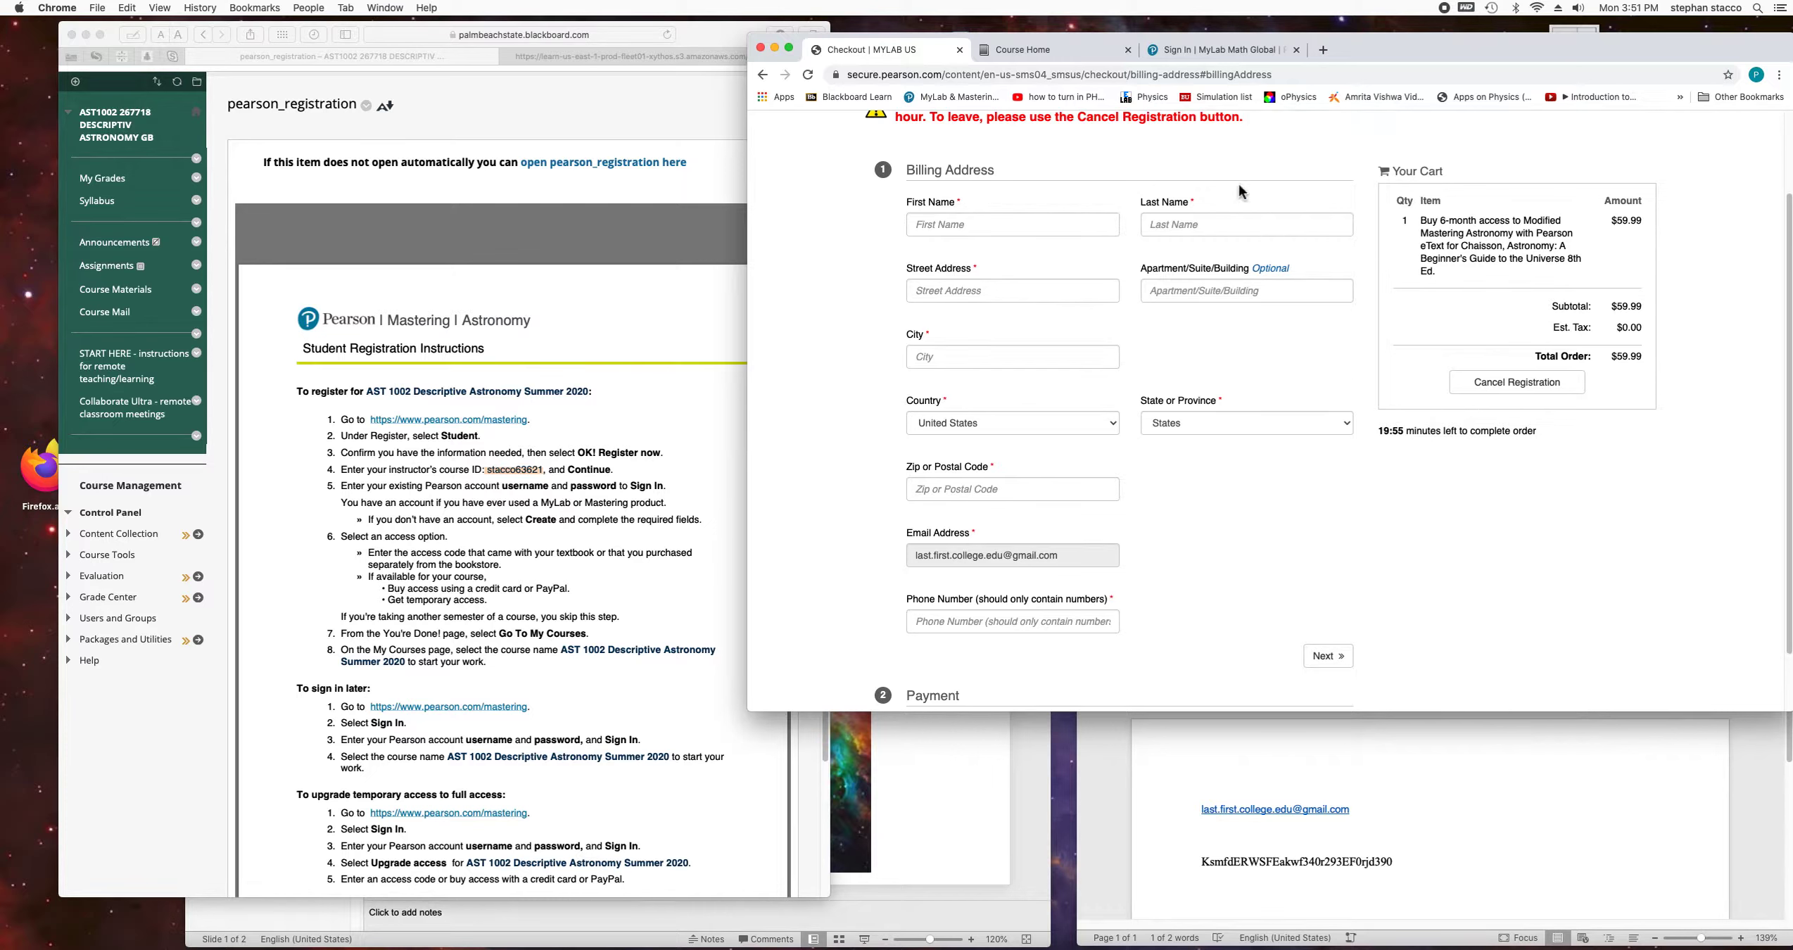
Switch to the pearson_access_card presentation in PowerPoint, enlarge its window and view the second slide showing the card's inside.
left_click(1203, 56)
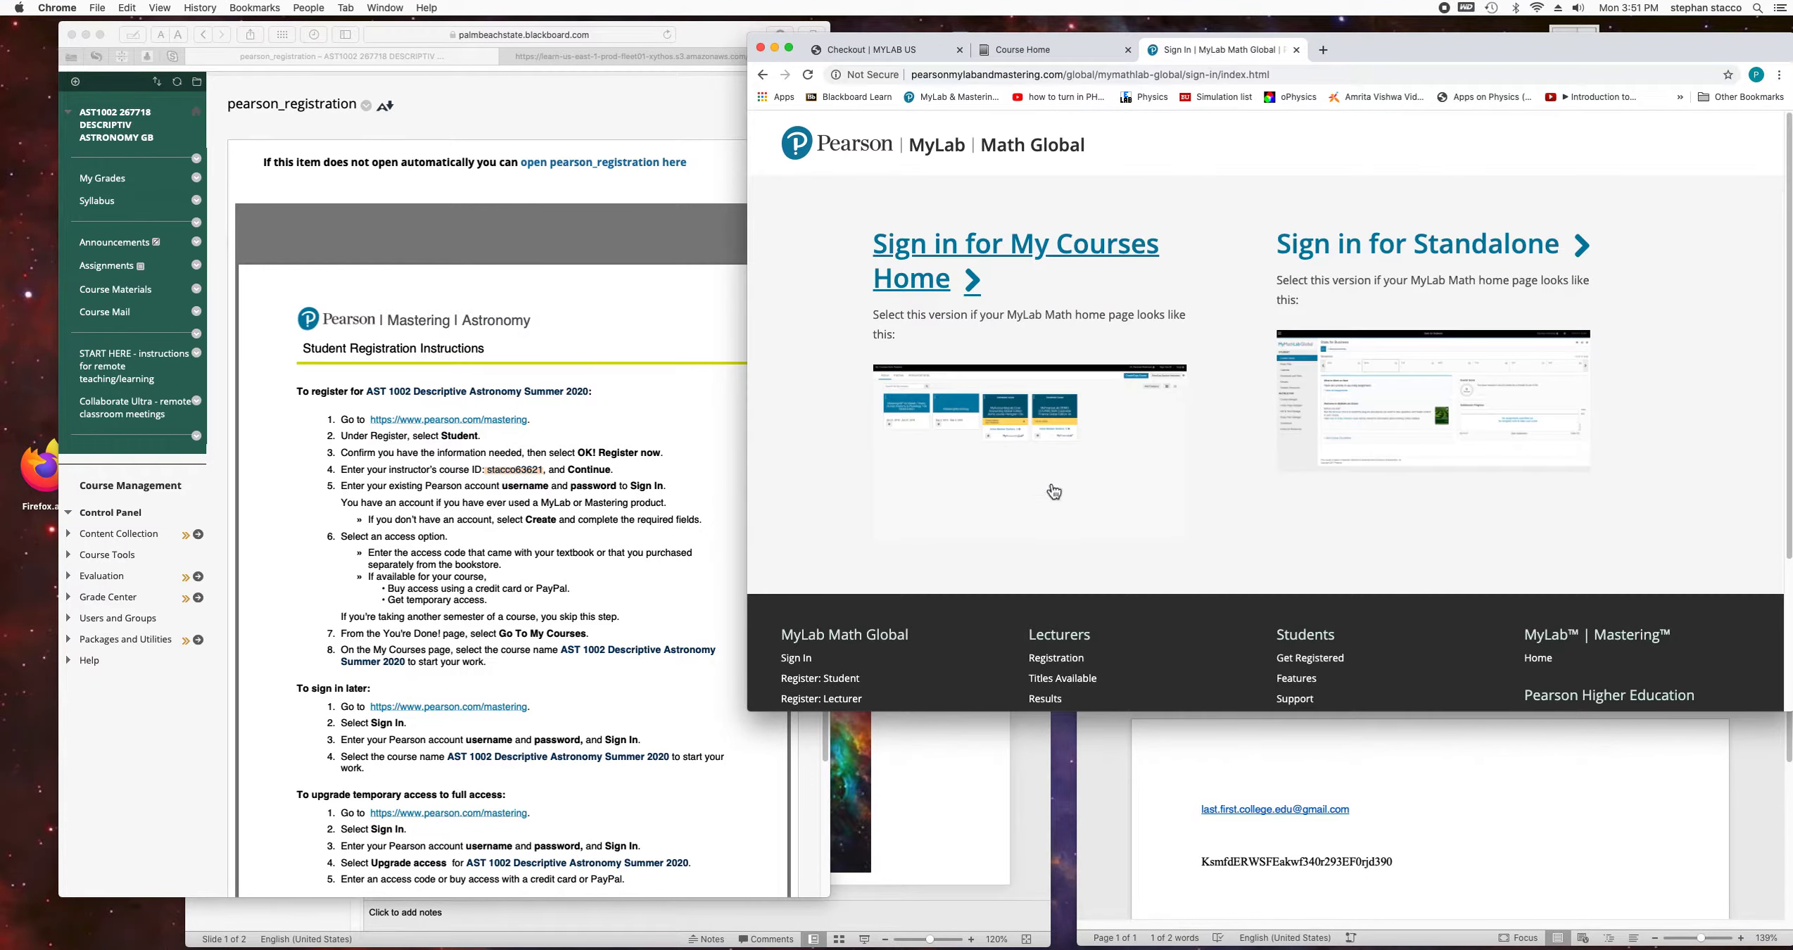
left_click(971, 746)
left_click_drag(813, 336, 798, 192)
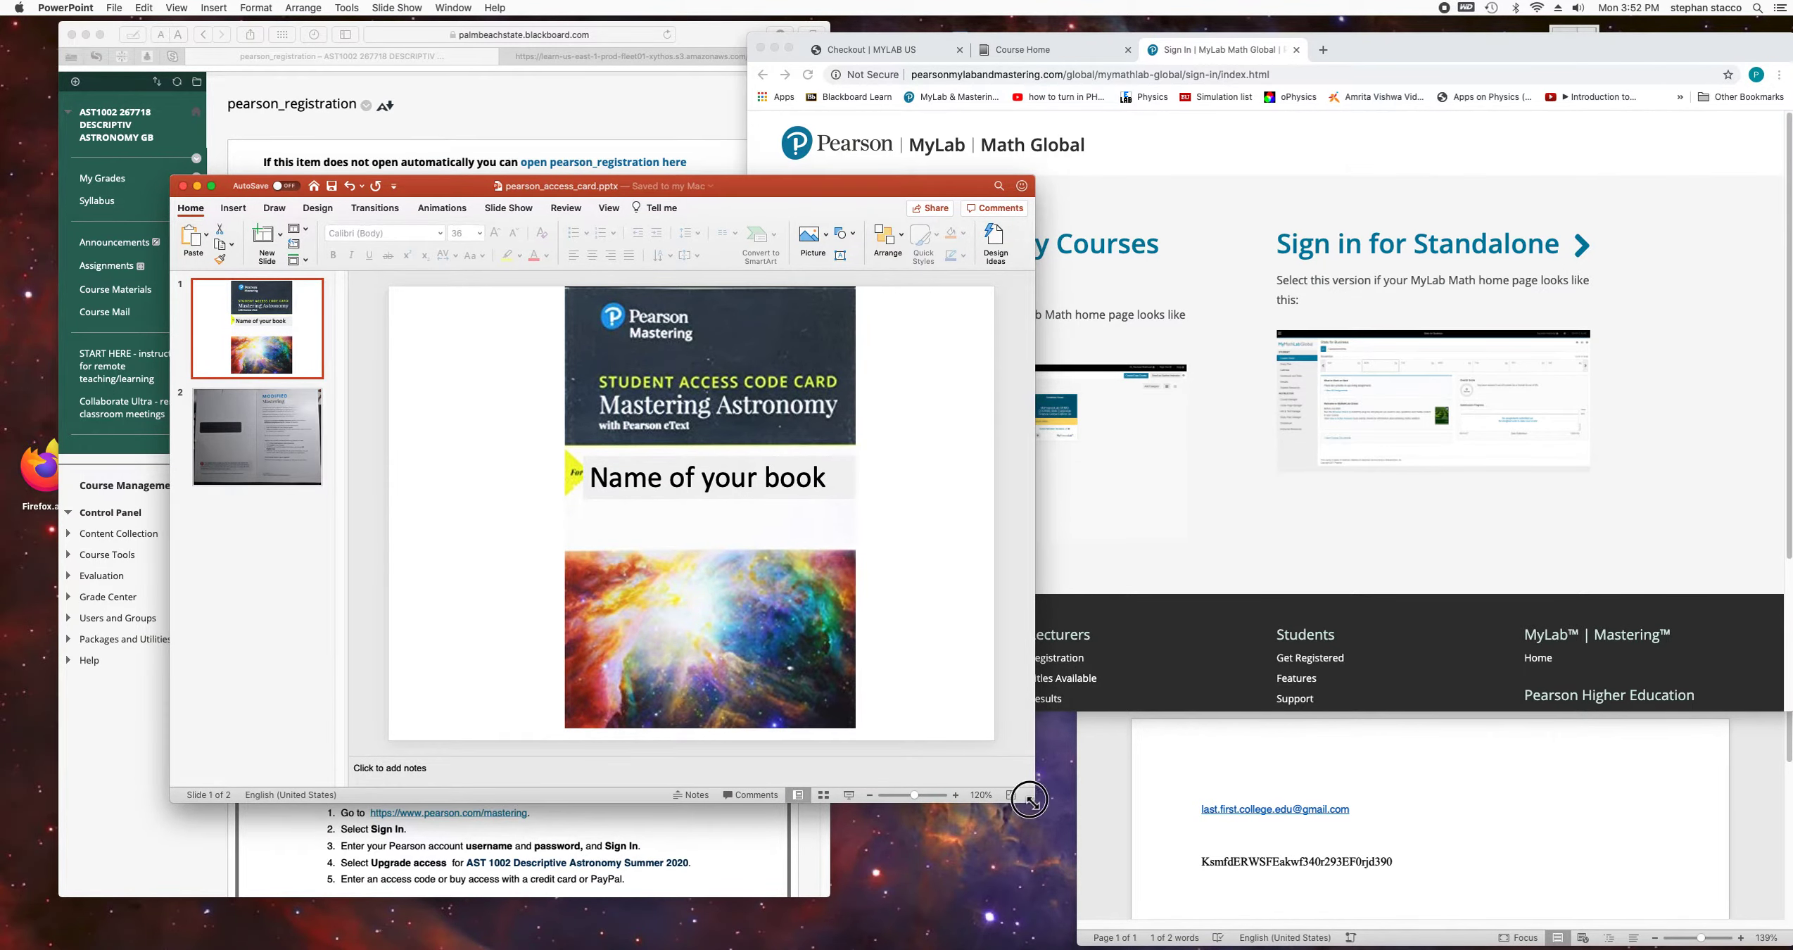
left_click_drag(1034, 802, 1046, 871)
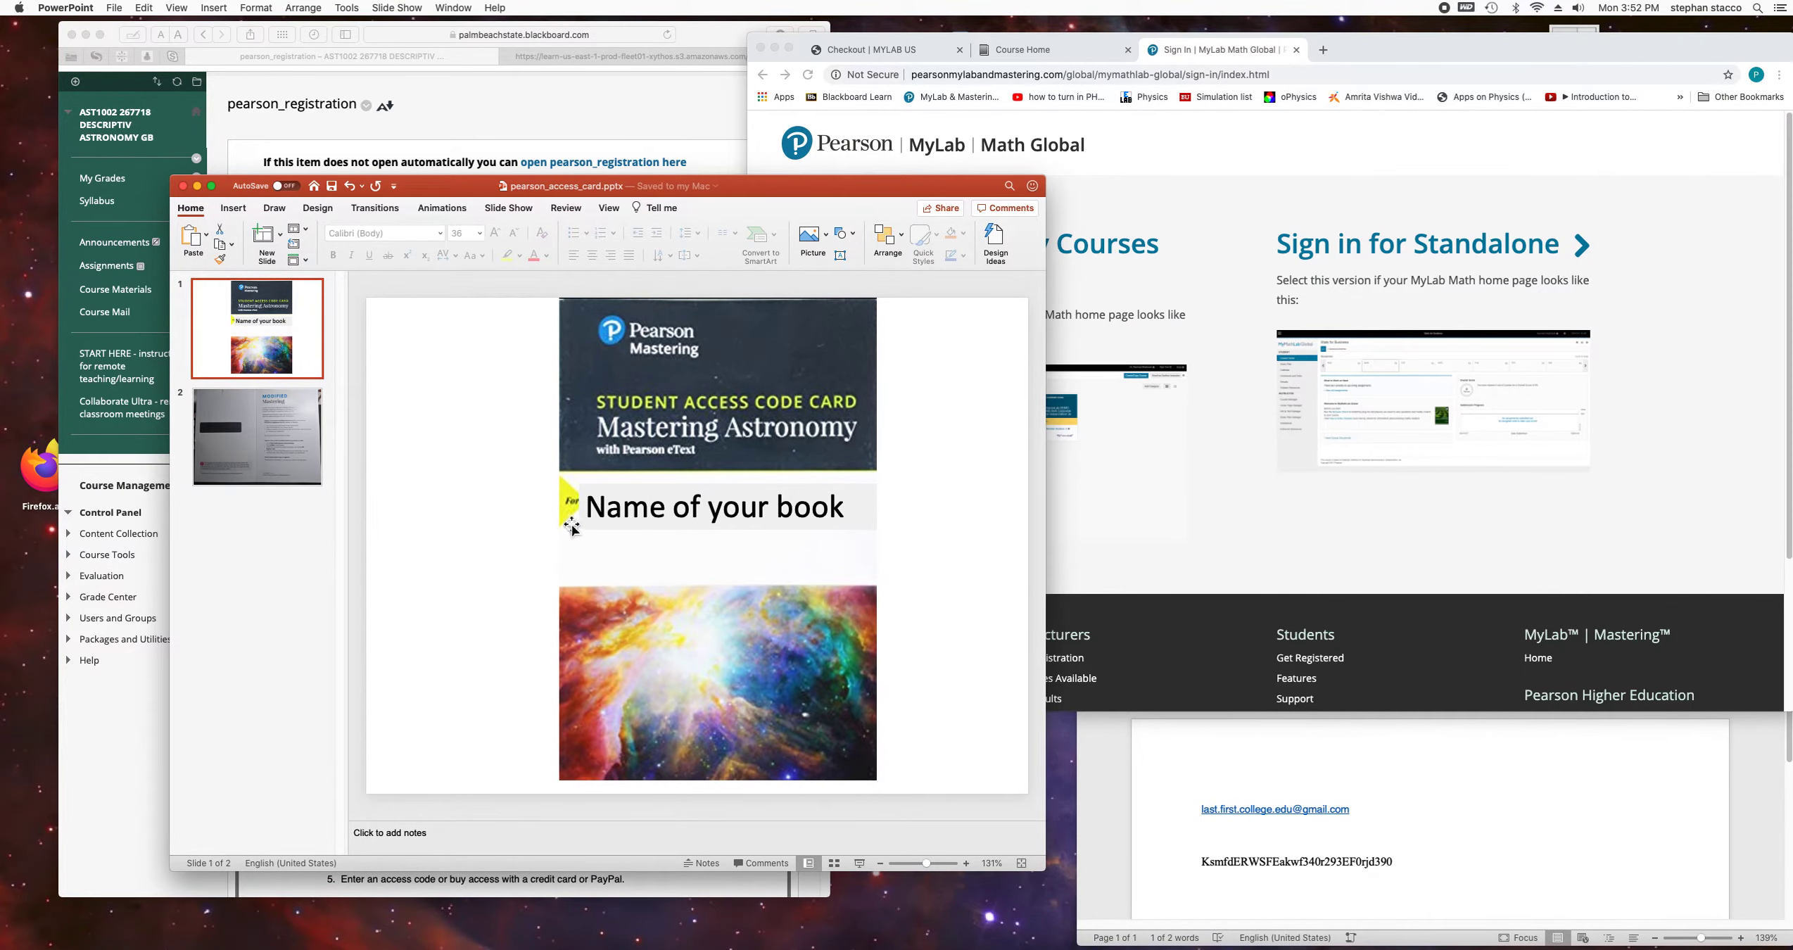
left_click(241, 431)
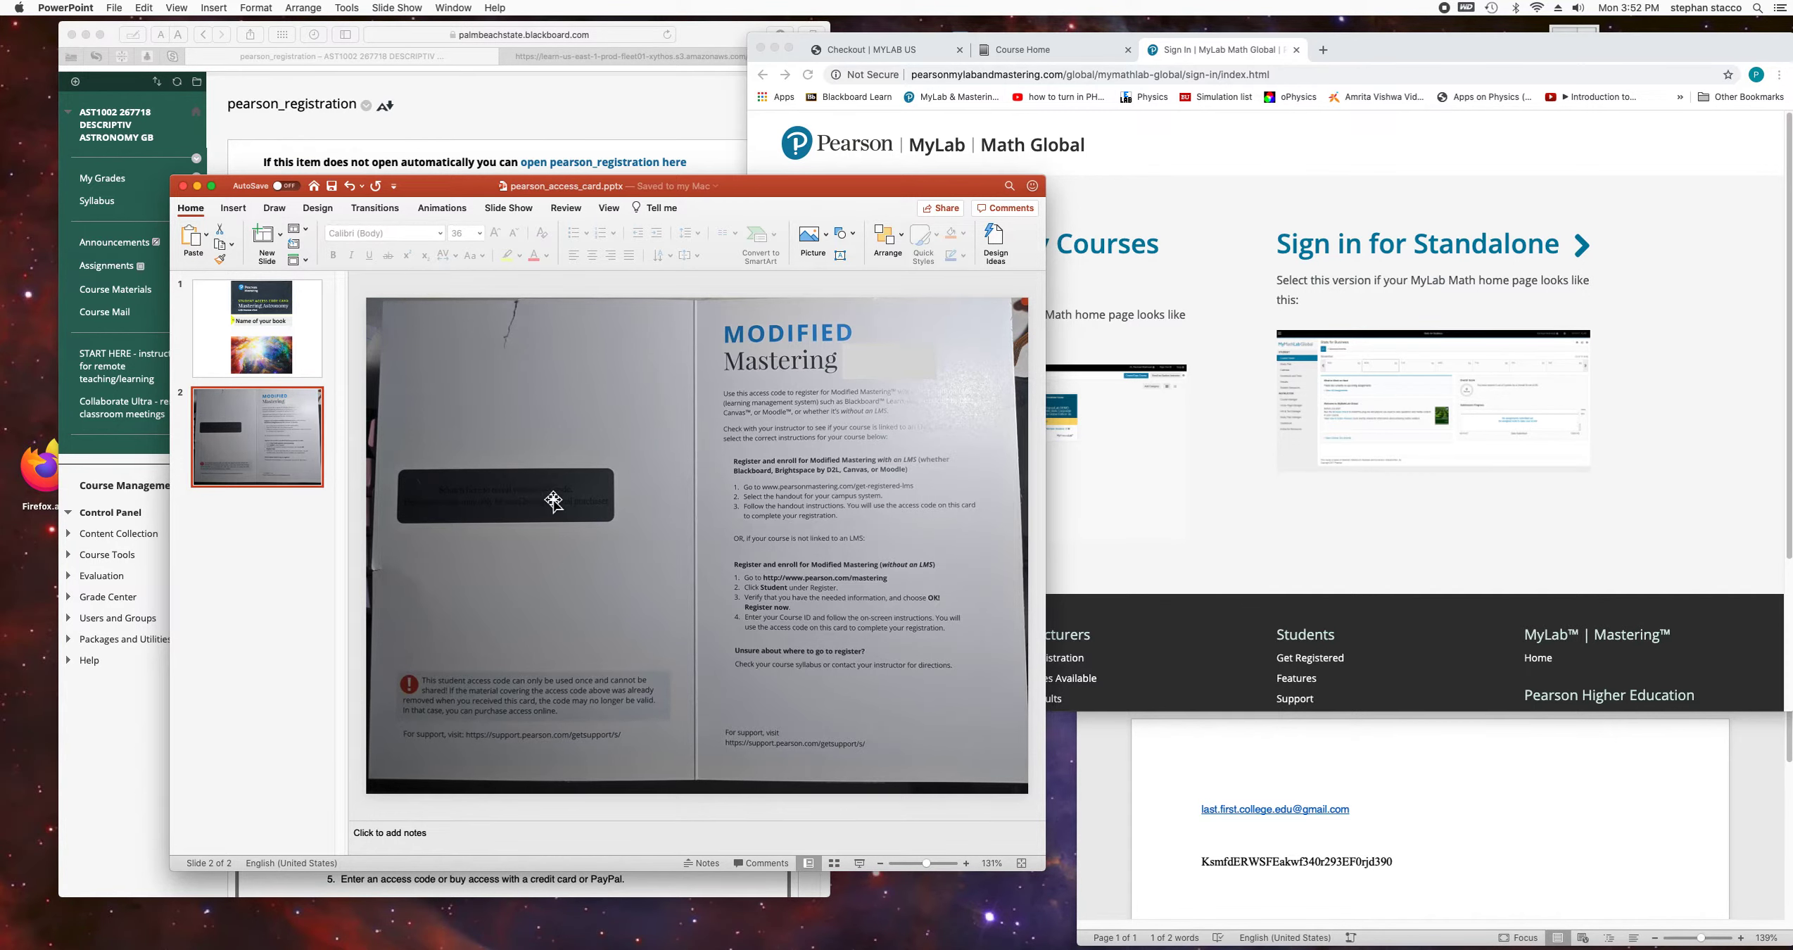
Switch back to the Pearson checkout in Chrome and return to the registration's Select an Option page.
left_click(1028, 48)
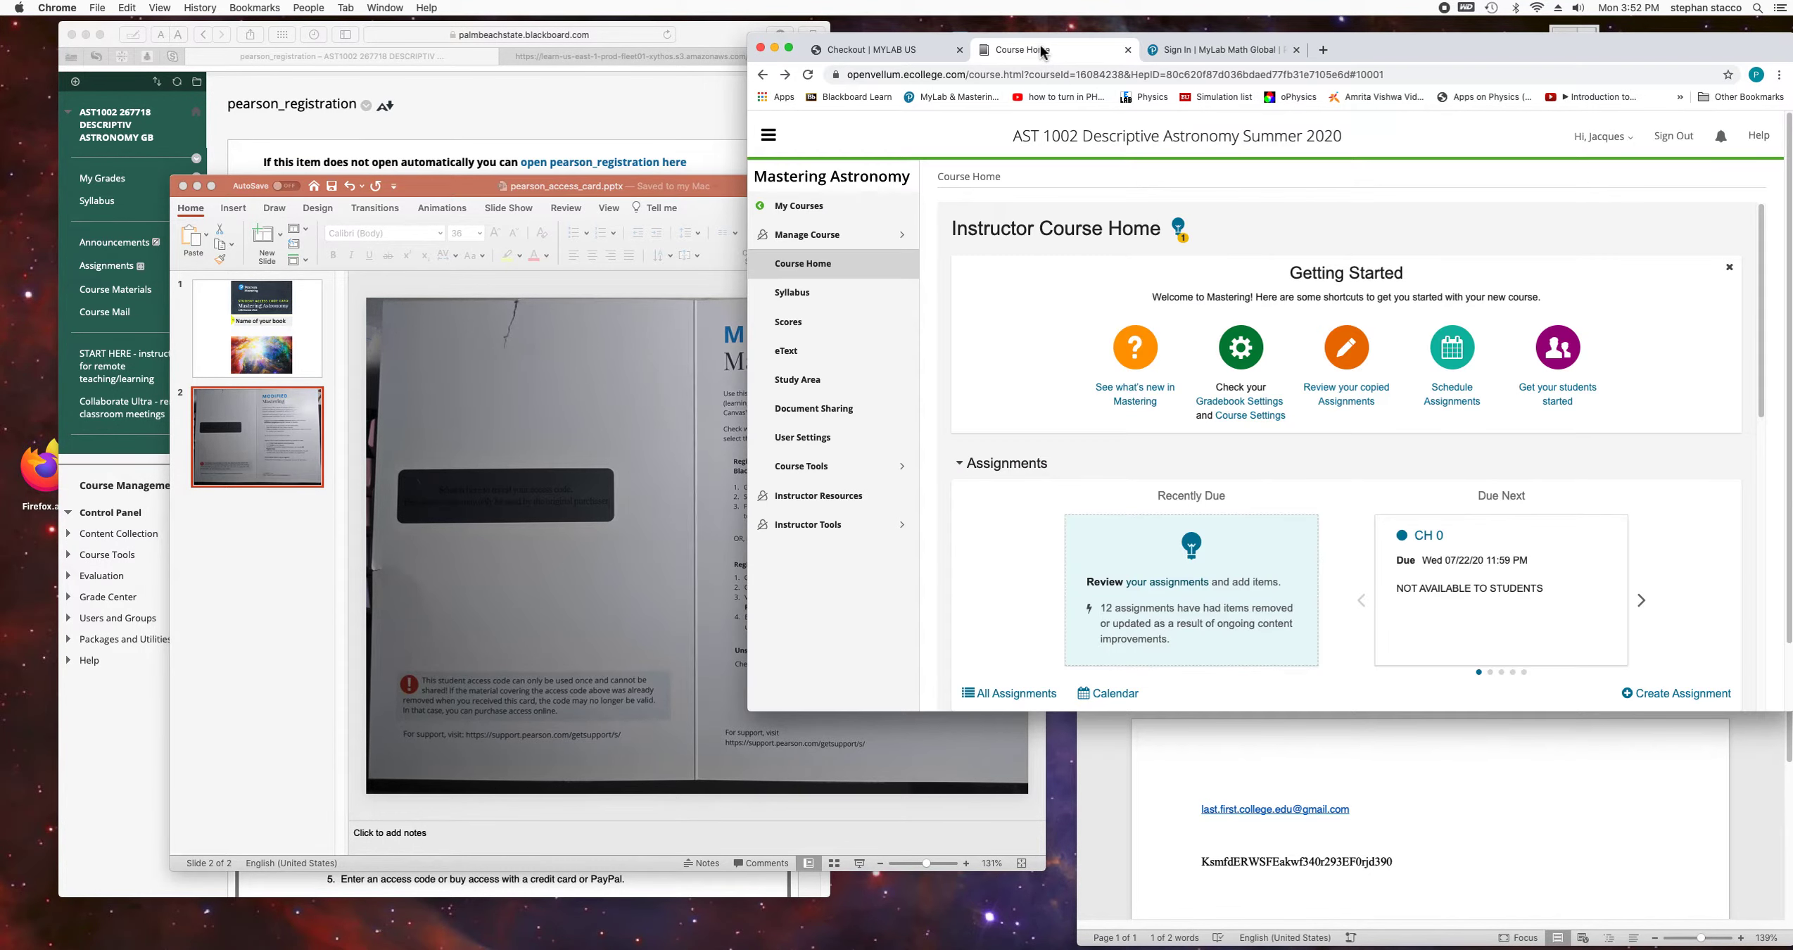
left_click(918, 51)
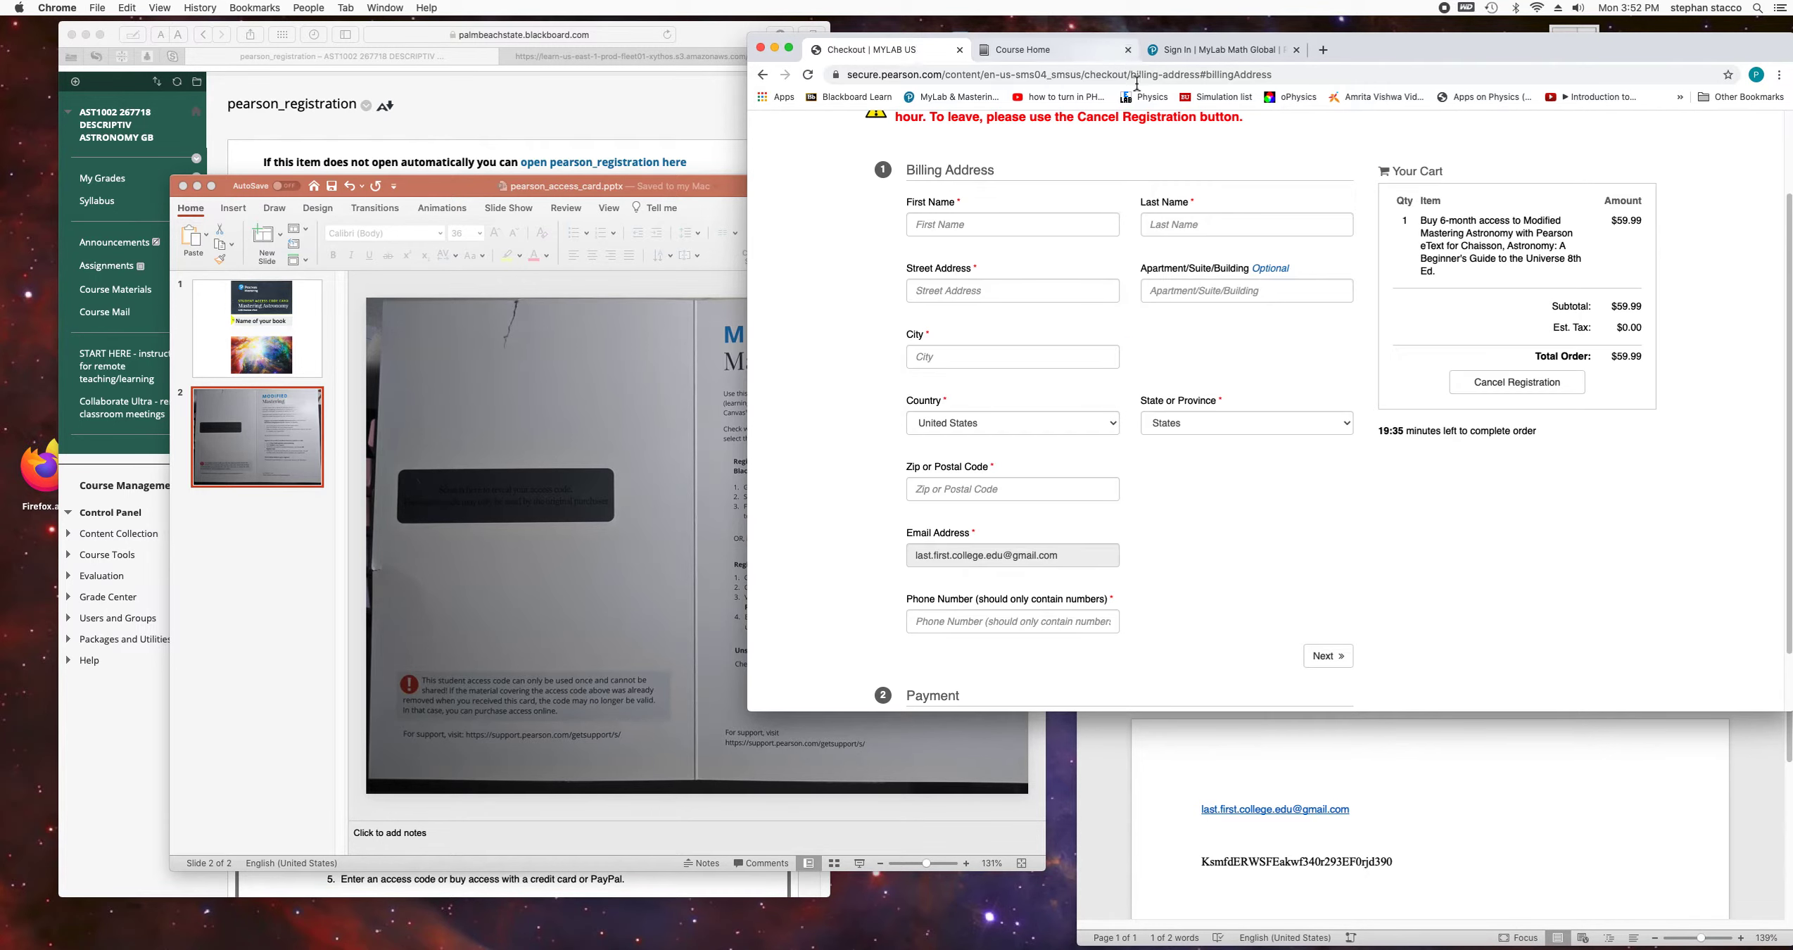
left_click(766, 75)
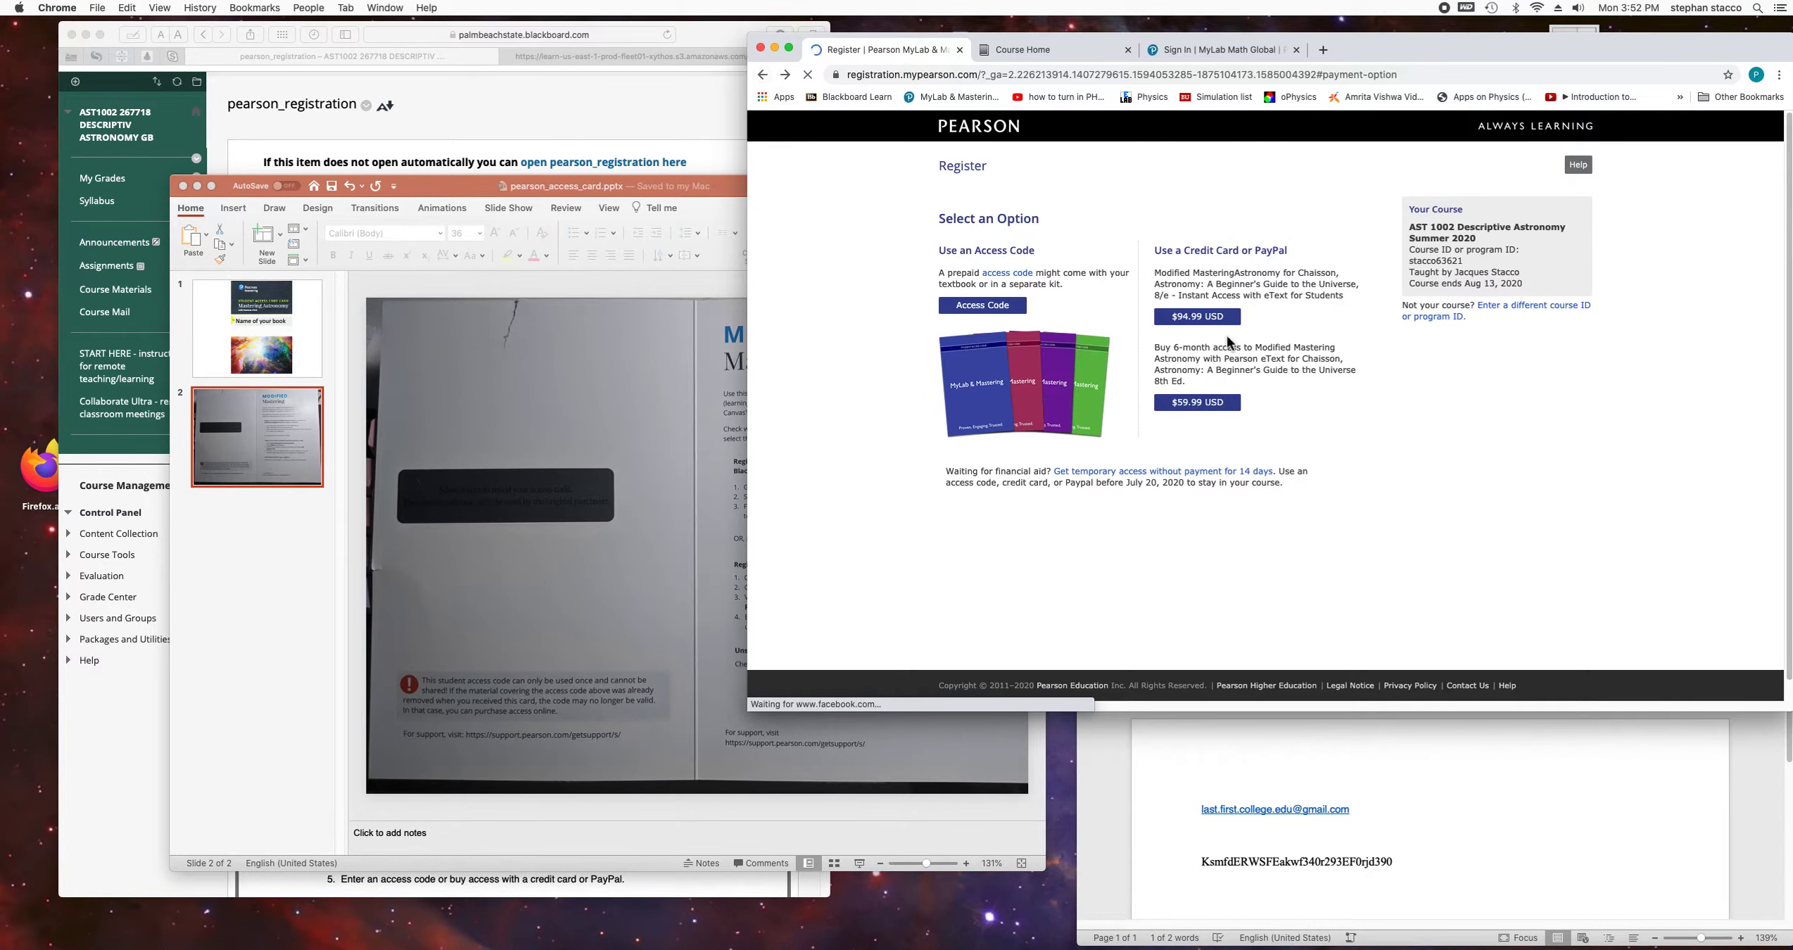
Point out the credit card and access code headings, and open the help explaining what an access code is.
left_click_drag(1166, 251, 1263, 251)
left_click_drag(960, 250, 1043, 255)
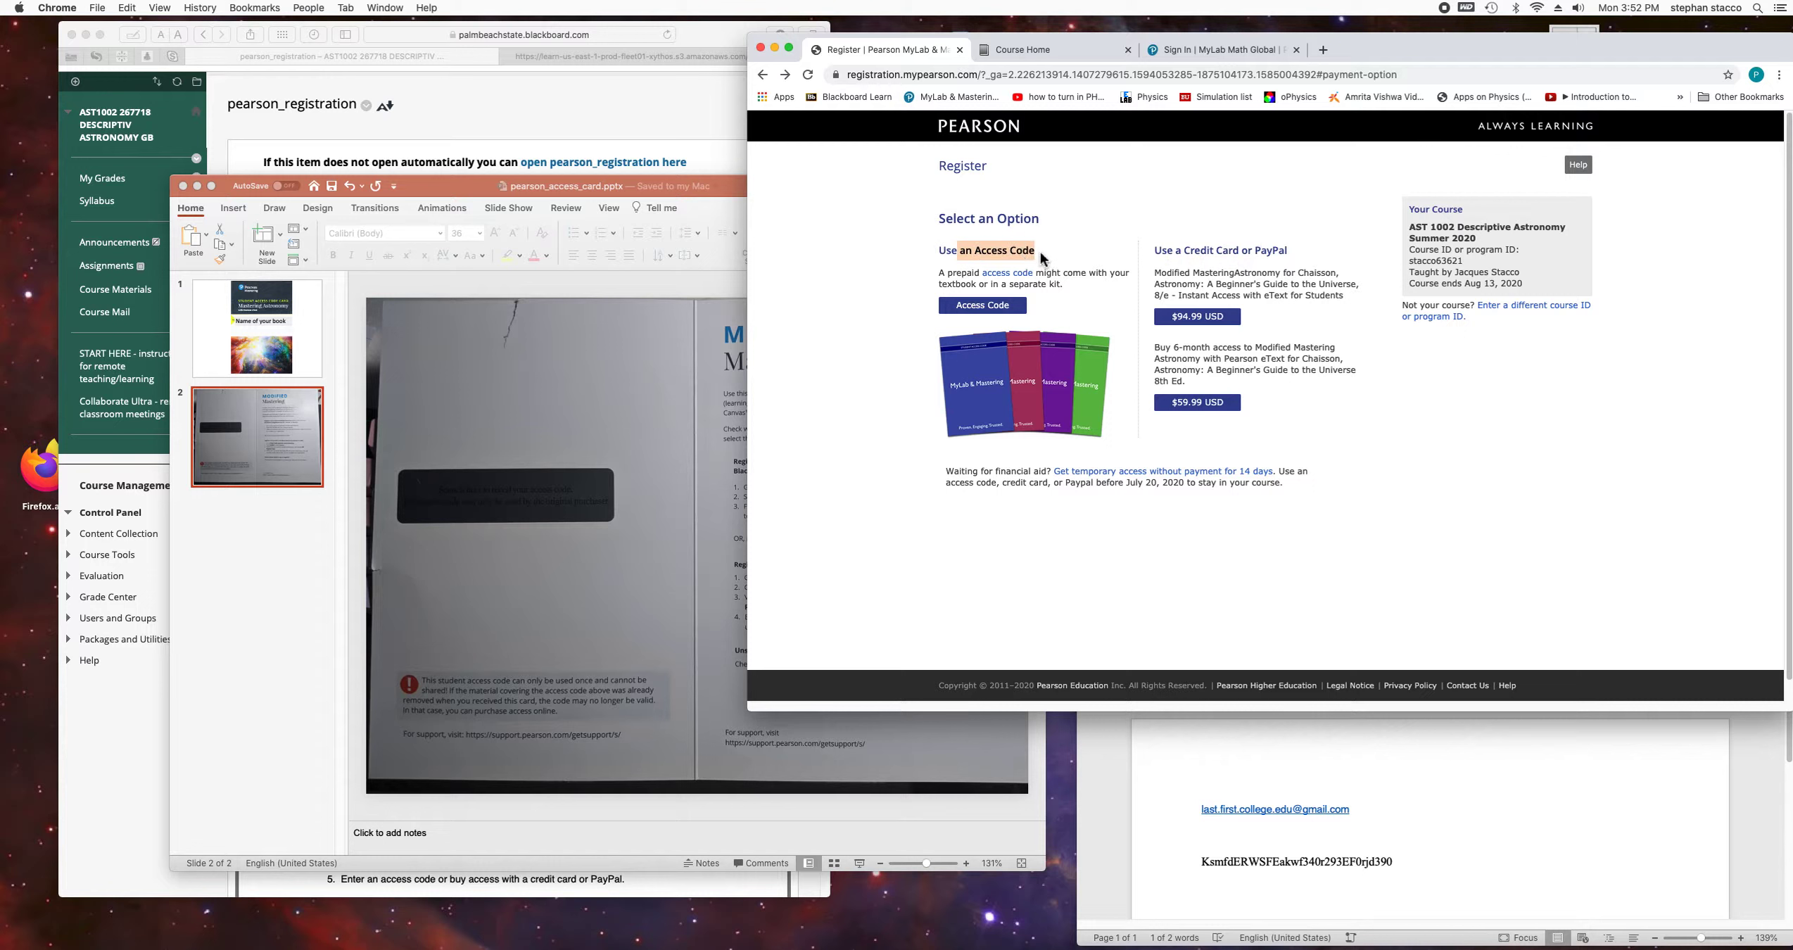
left_click(1001, 275)
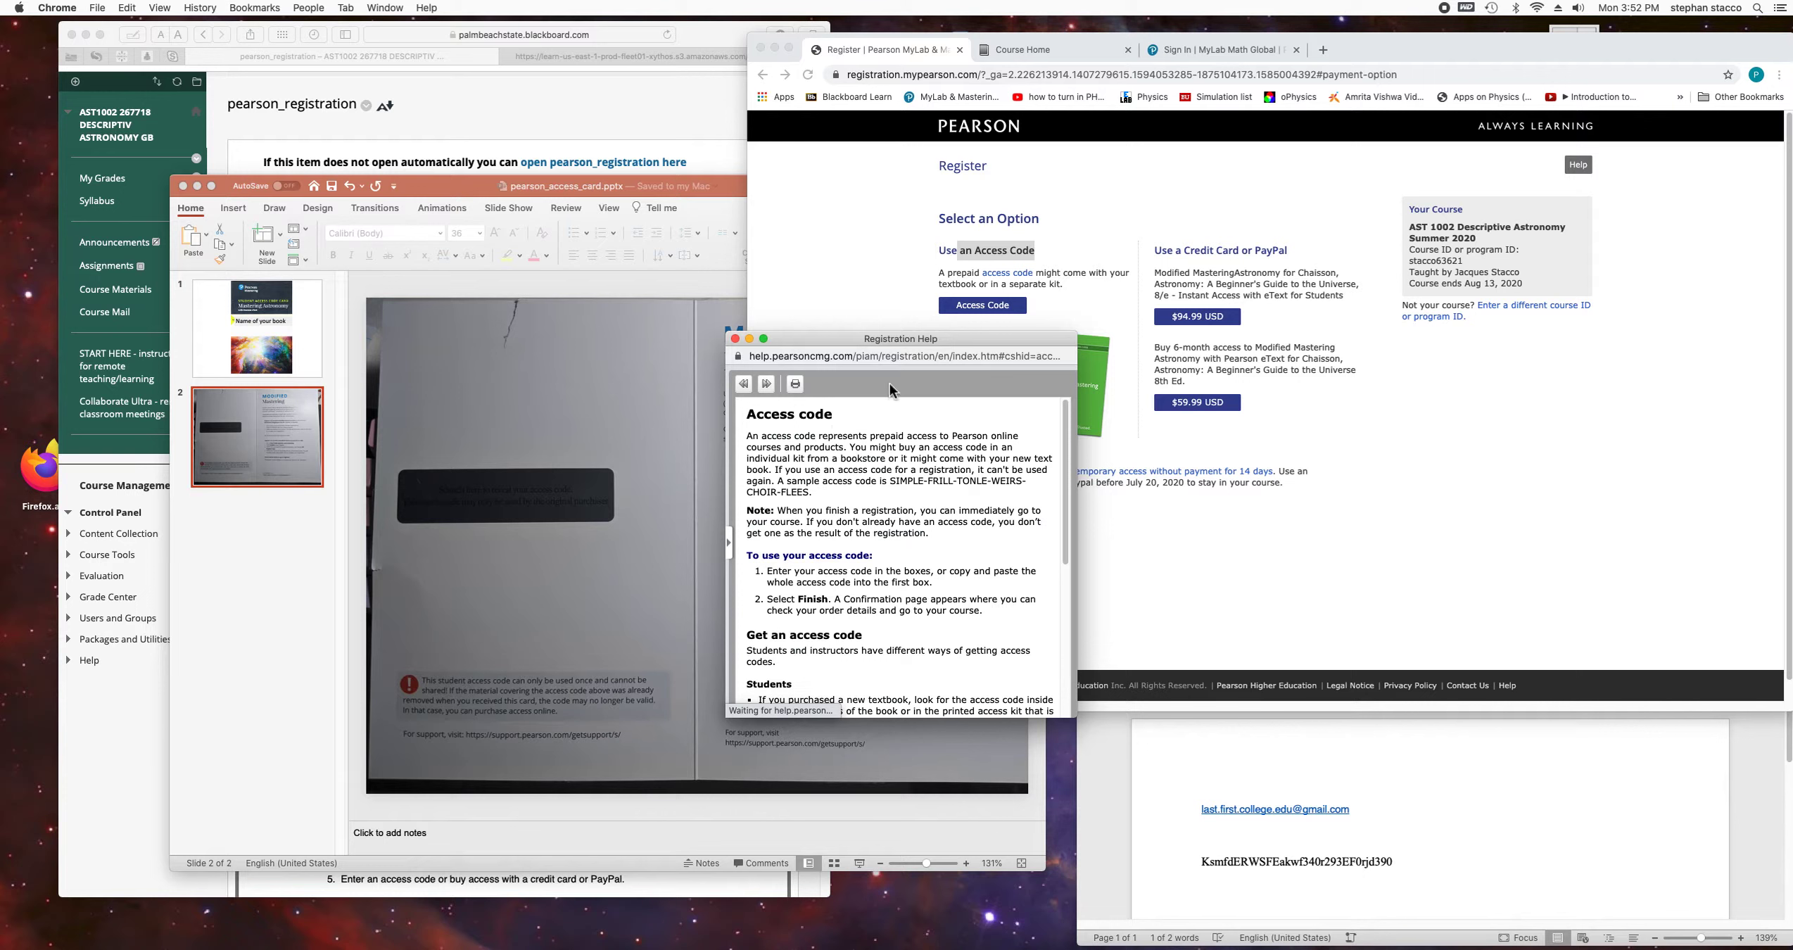
Enlarge the Registration Help window and look through the explanation of access codes.
left_click_drag(1056, 721, 1282, 792)
scroll(1147, 635, "down", 2)
scroll(973, 468, "up", 2)
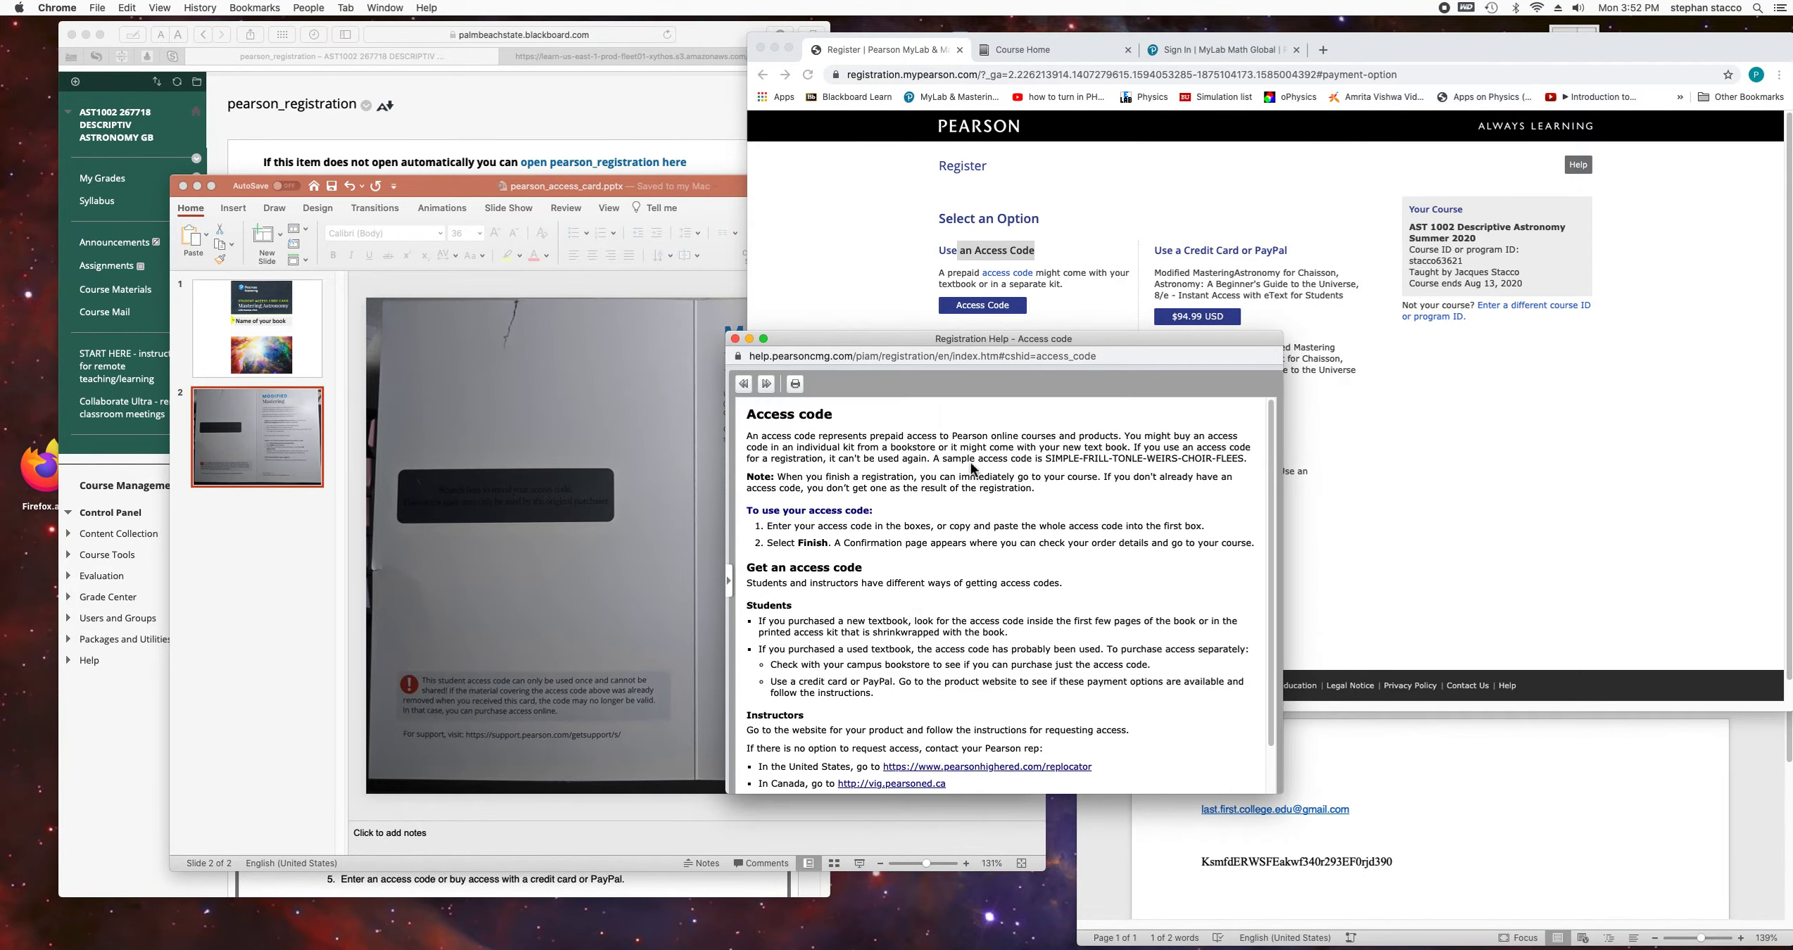
Return to the registration page and highlight the Use a Credit Card or PayPal and Select an Option headings.
left_click(798, 288)
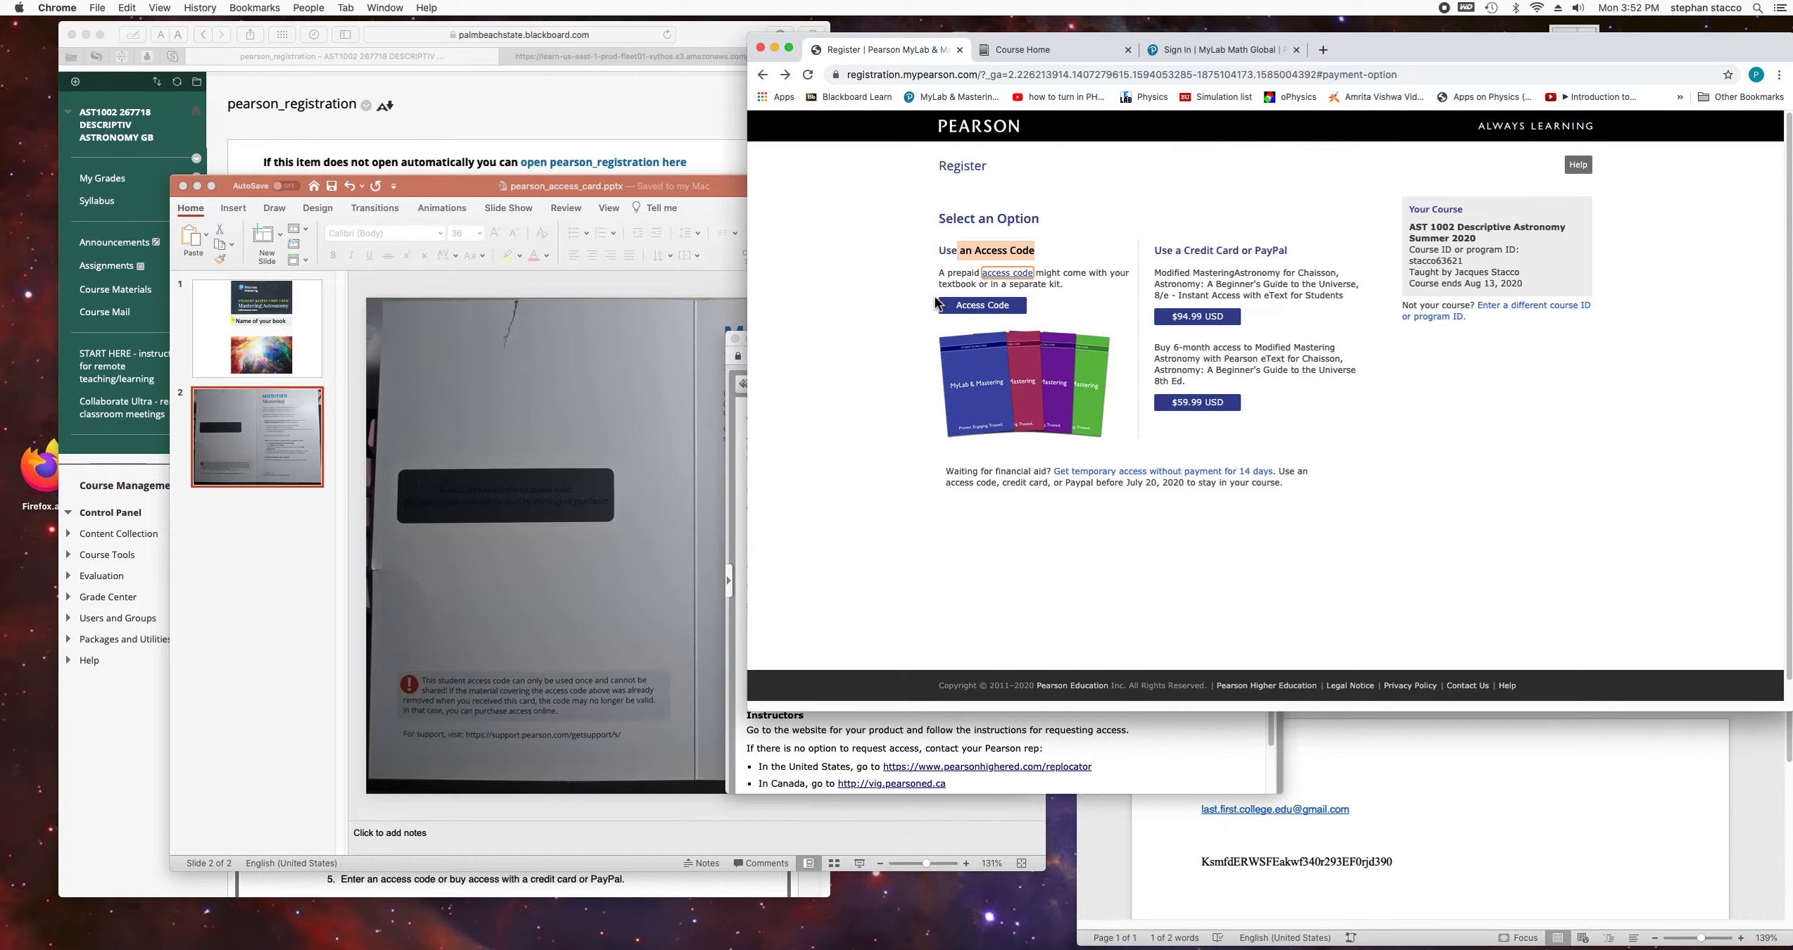
left_click_drag(1160, 250, 1291, 249)
left_click(944, 220)
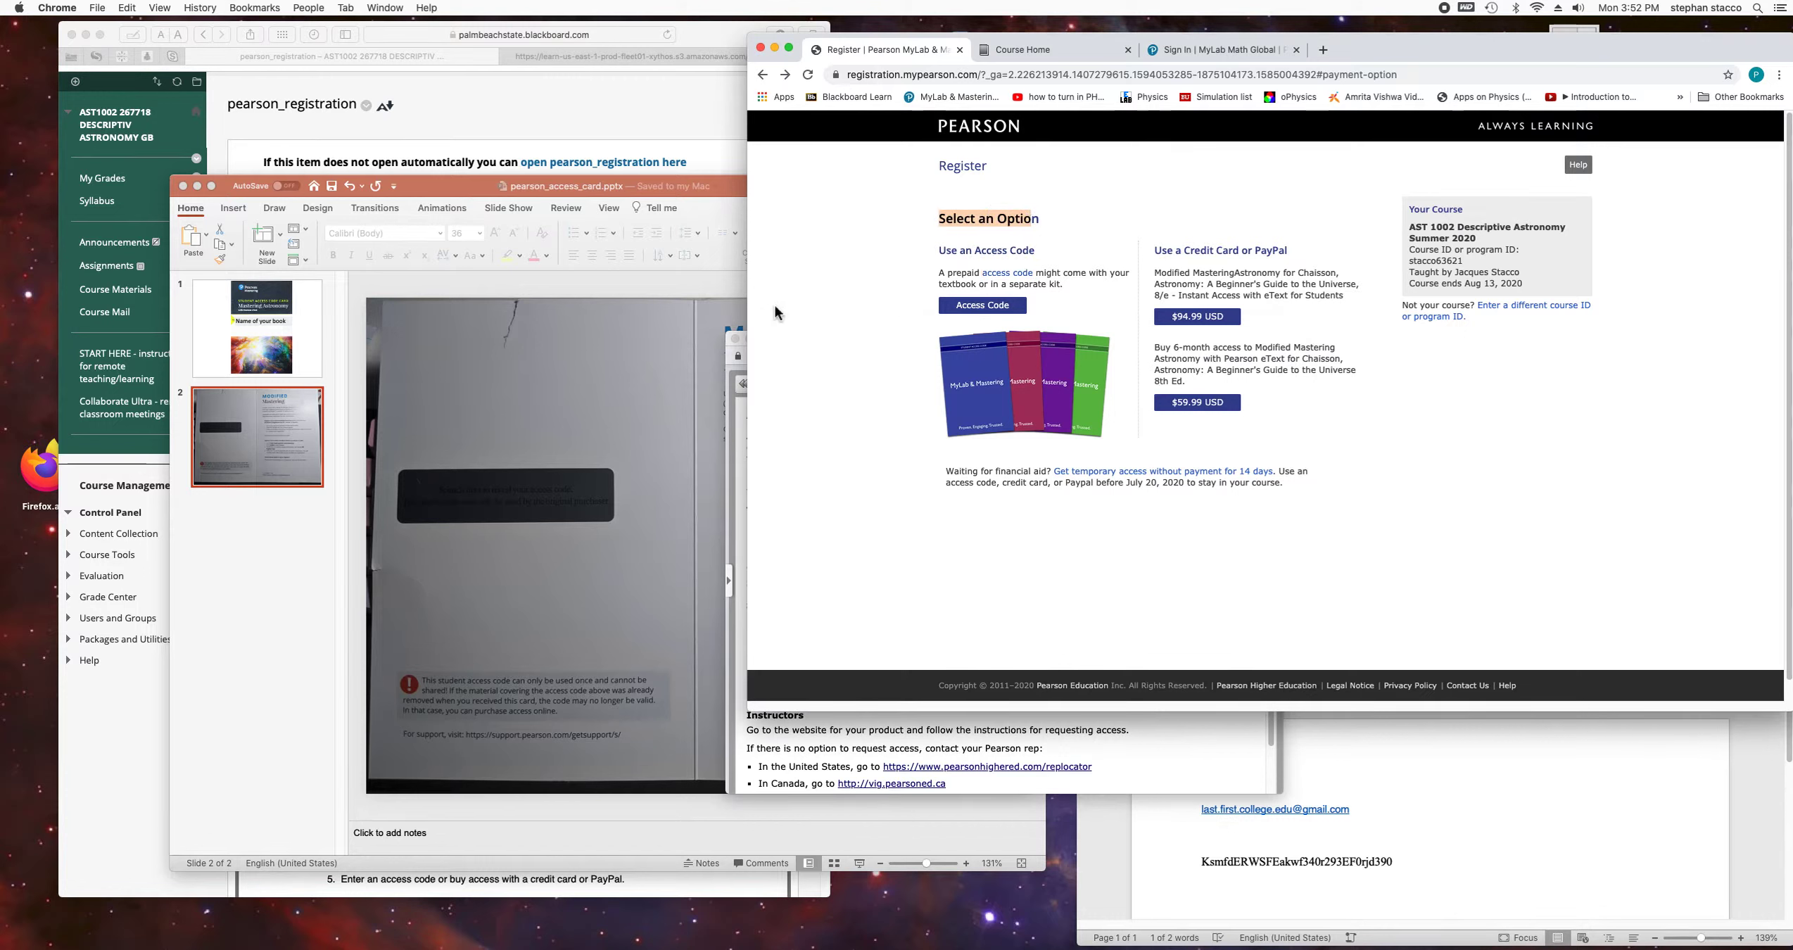
Switch to the pearson_access_card presentation in PowerPoint and show the first slide with the card's front cover.
left_click(552, 416)
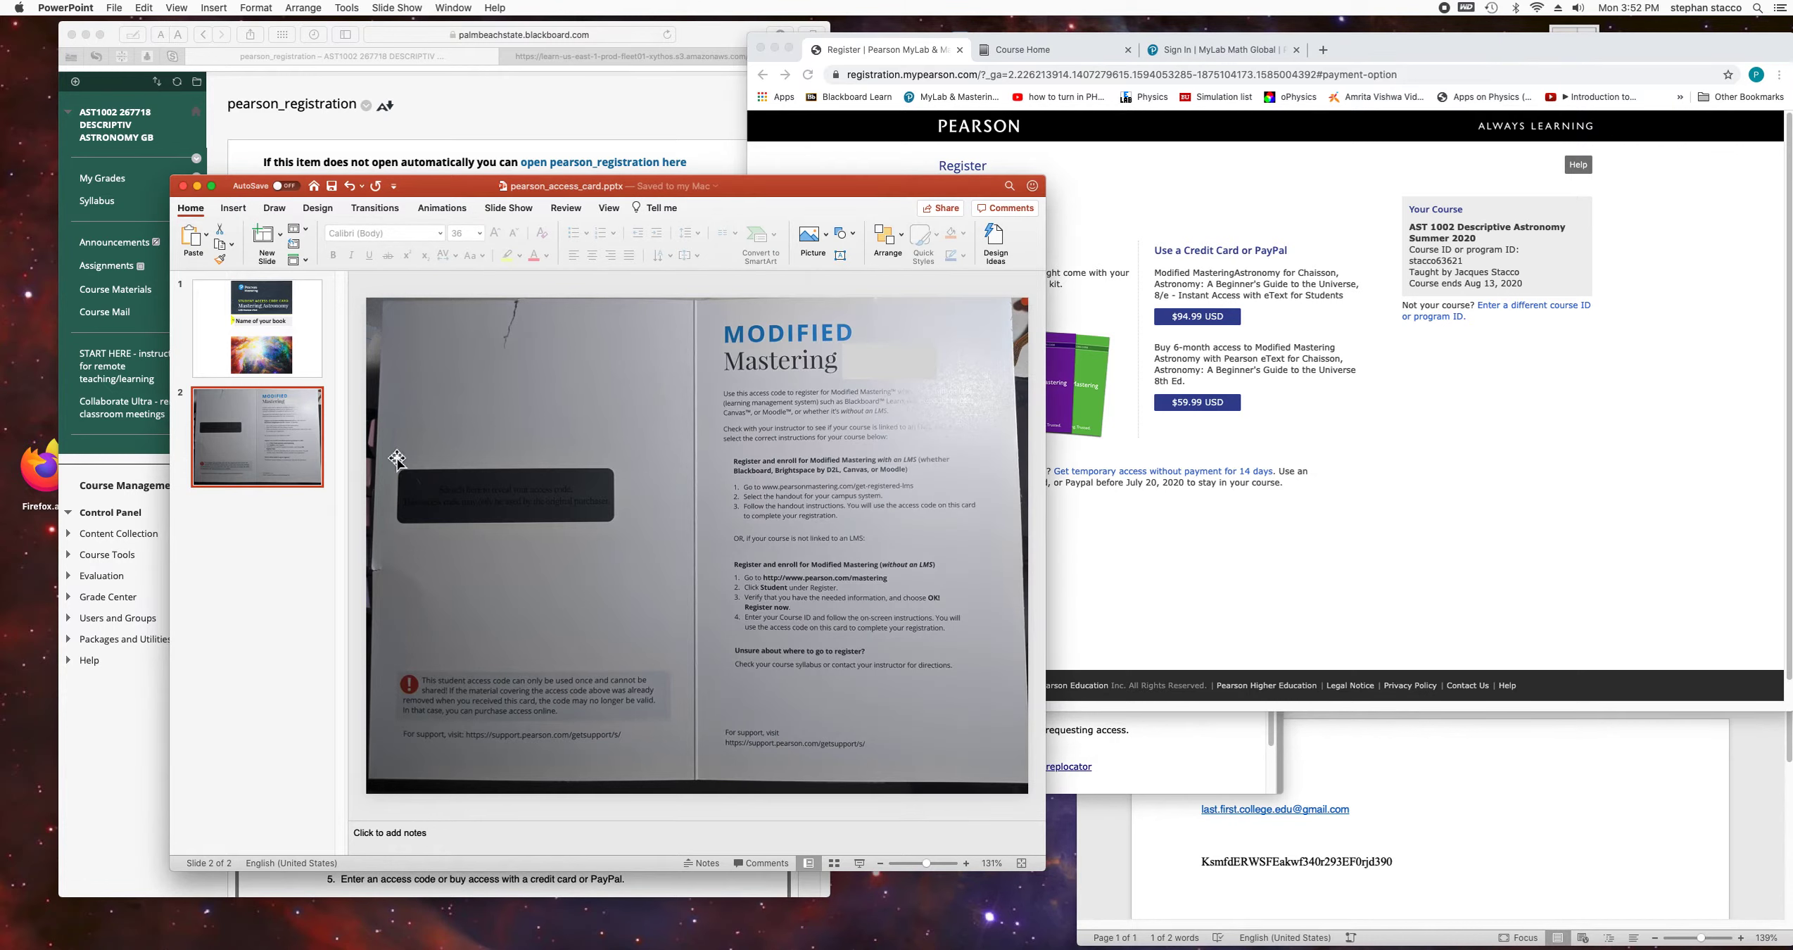
left_click(286, 363)
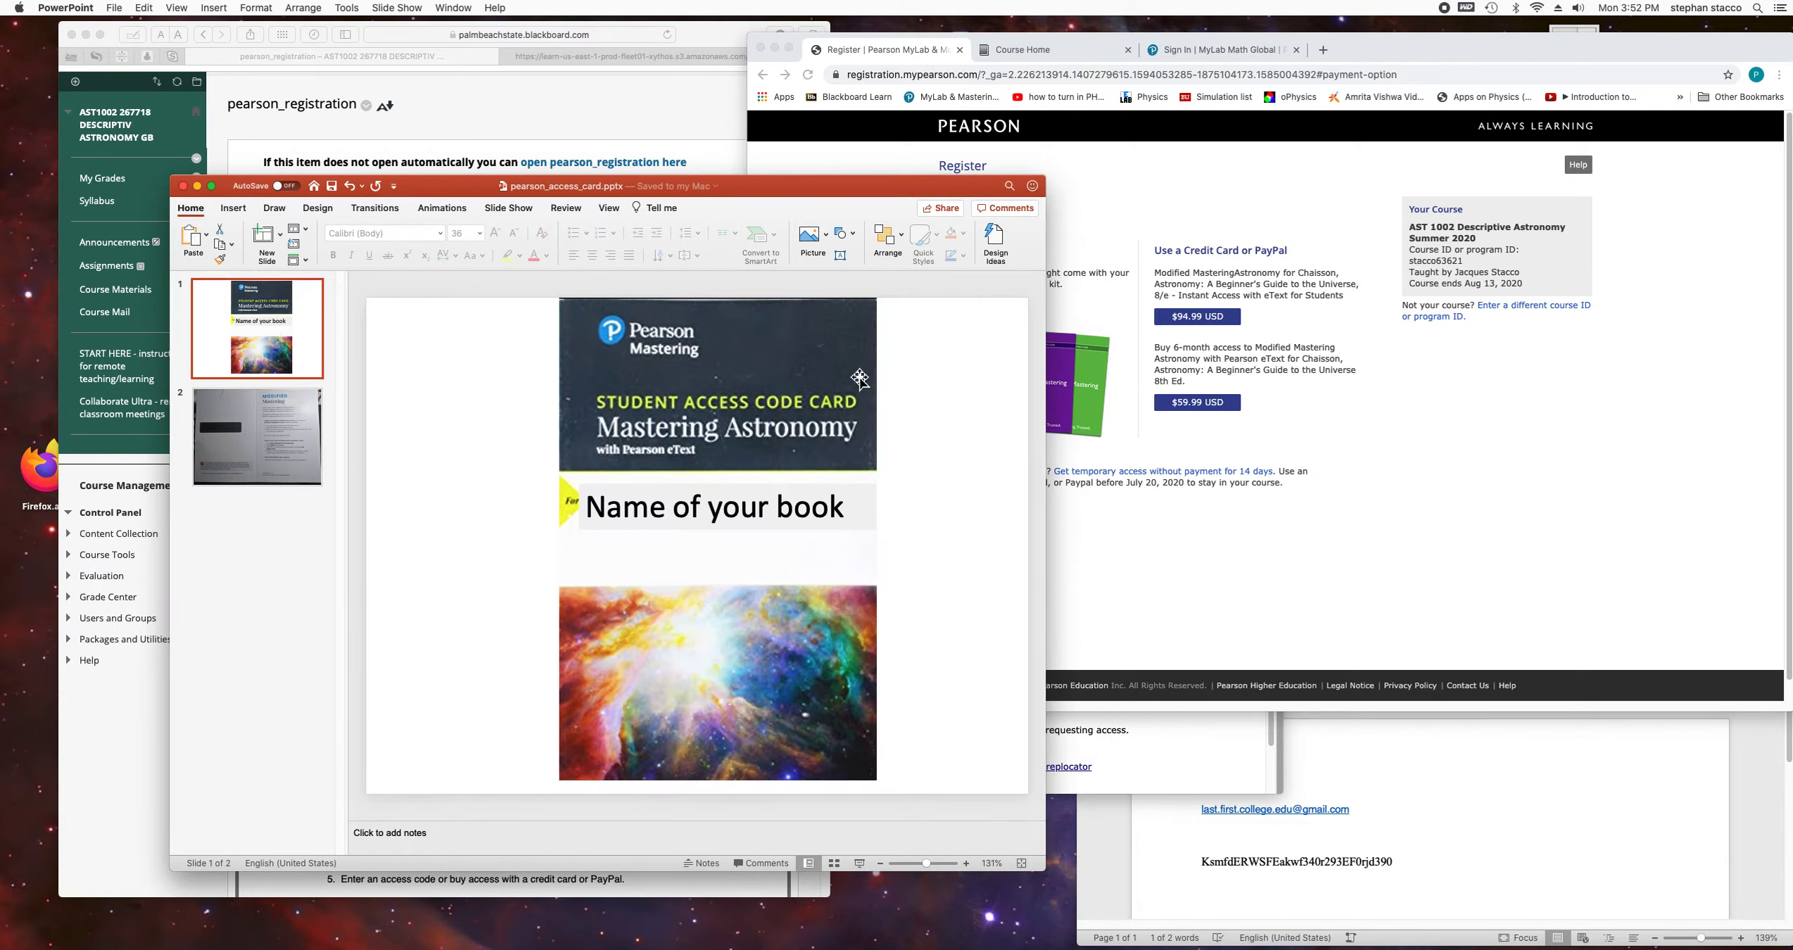
Switch to the Mastering Astronomy course home in Chrome, view My Courses and open the AST 1002 Descriptive Astronomy Summer 2020 course.
left_click(1322, 583)
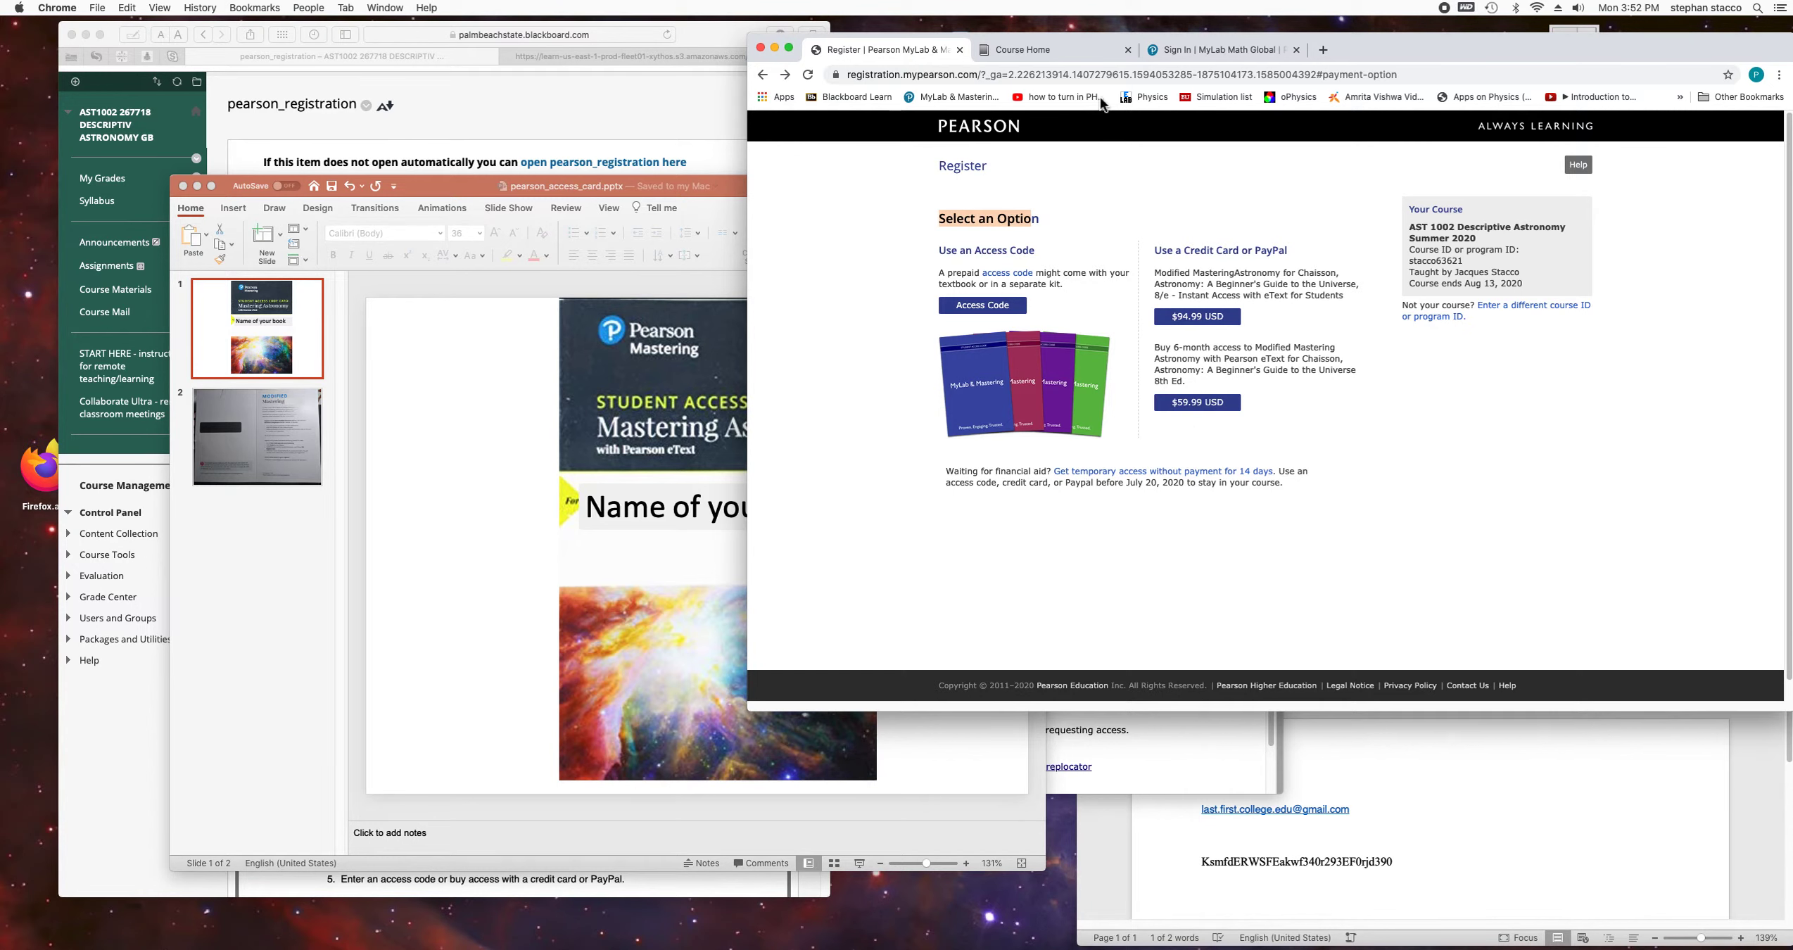
left_click(1047, 48)
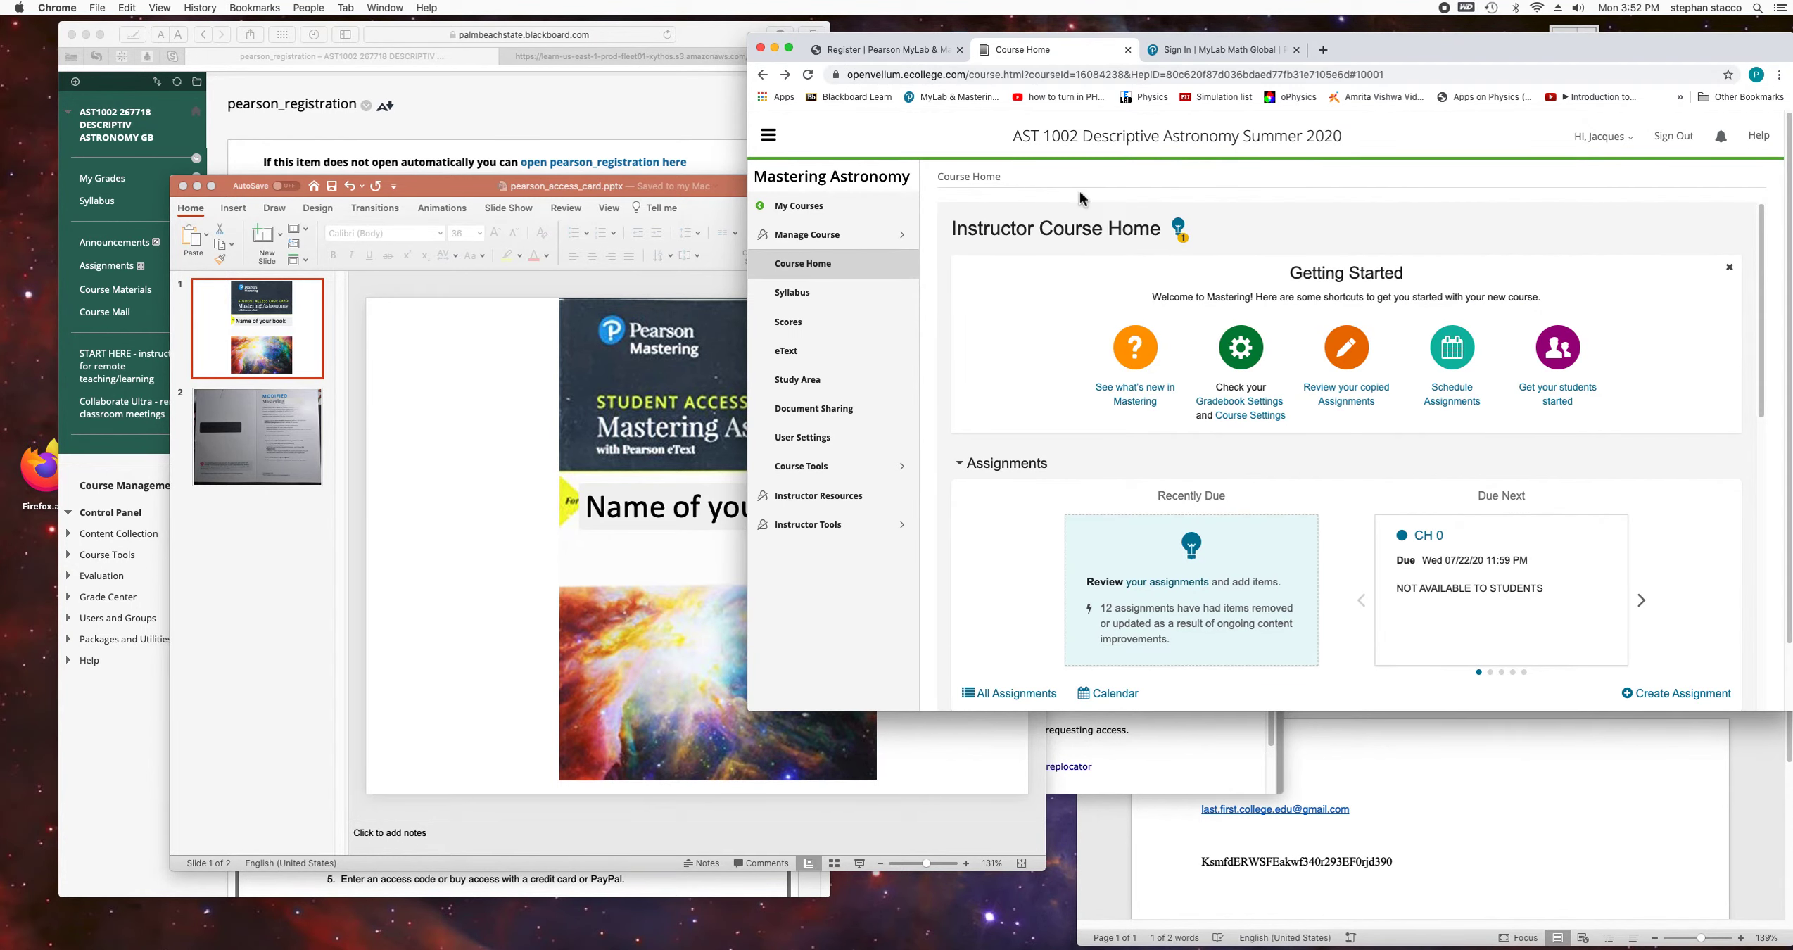
left_click(767, 207)
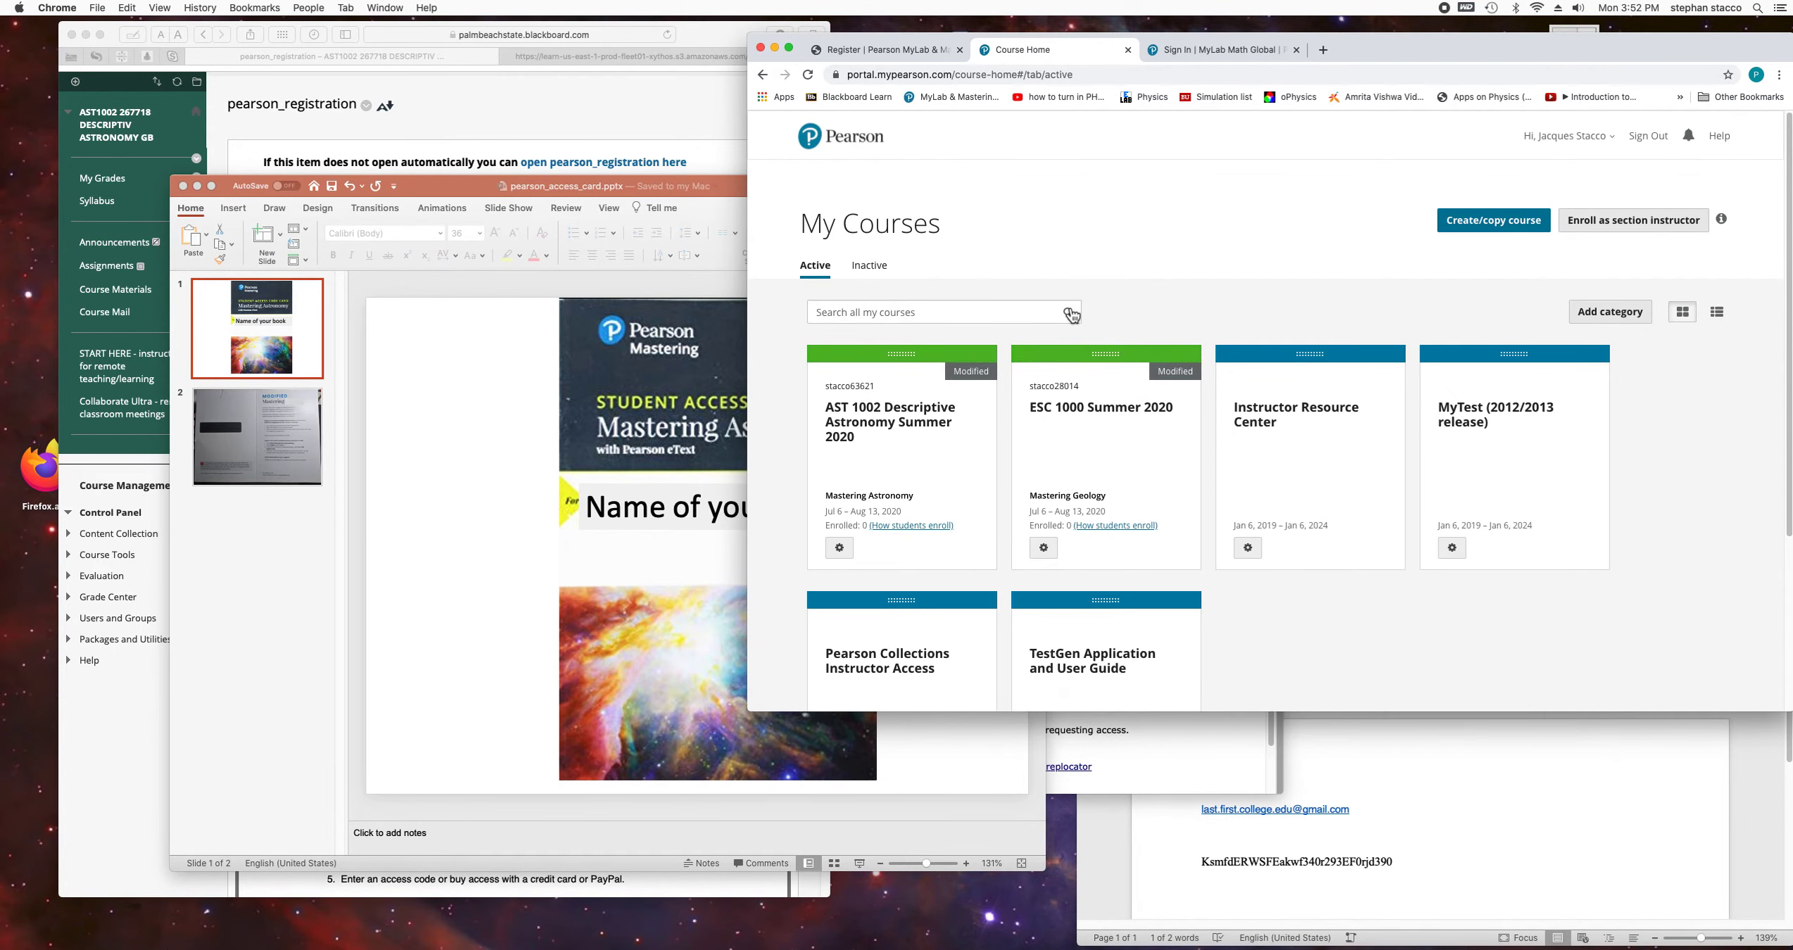
left_click(881, 429)
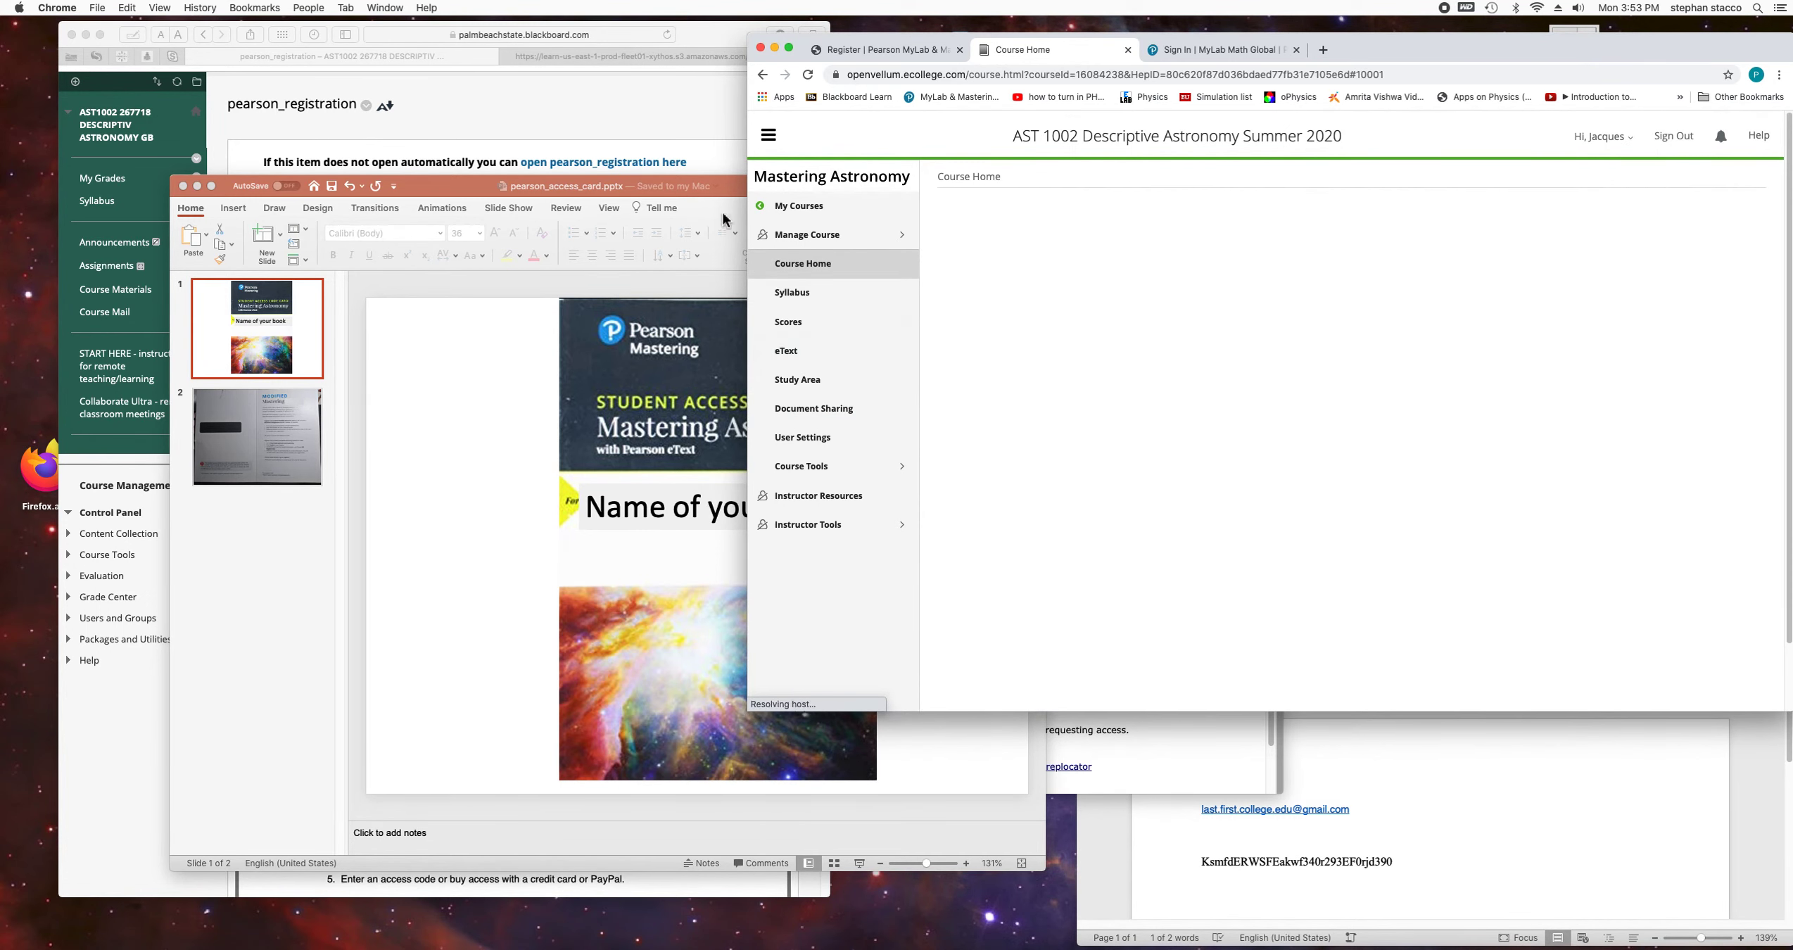
Highlight the bookstore access code card line in the Safari syllabus, and bring the access card slide forward in PowerPoint.
left_click(672, 114)
left_click(655, 58)
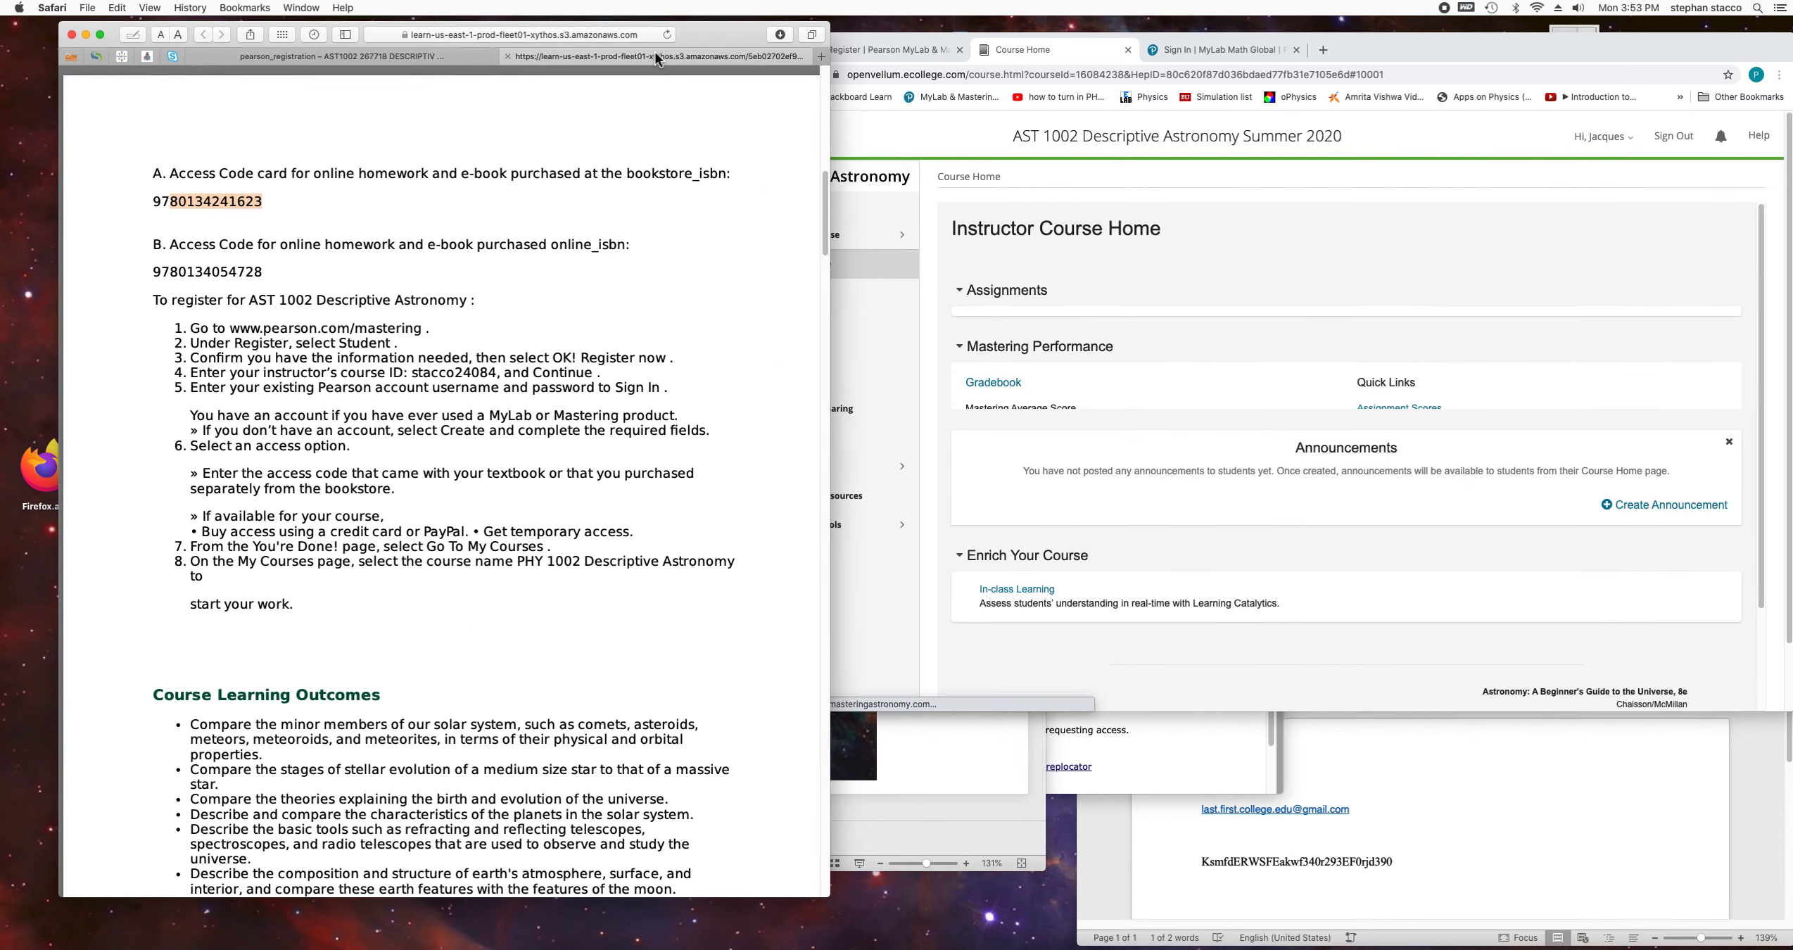
scroll(419, 336, "up", 2)
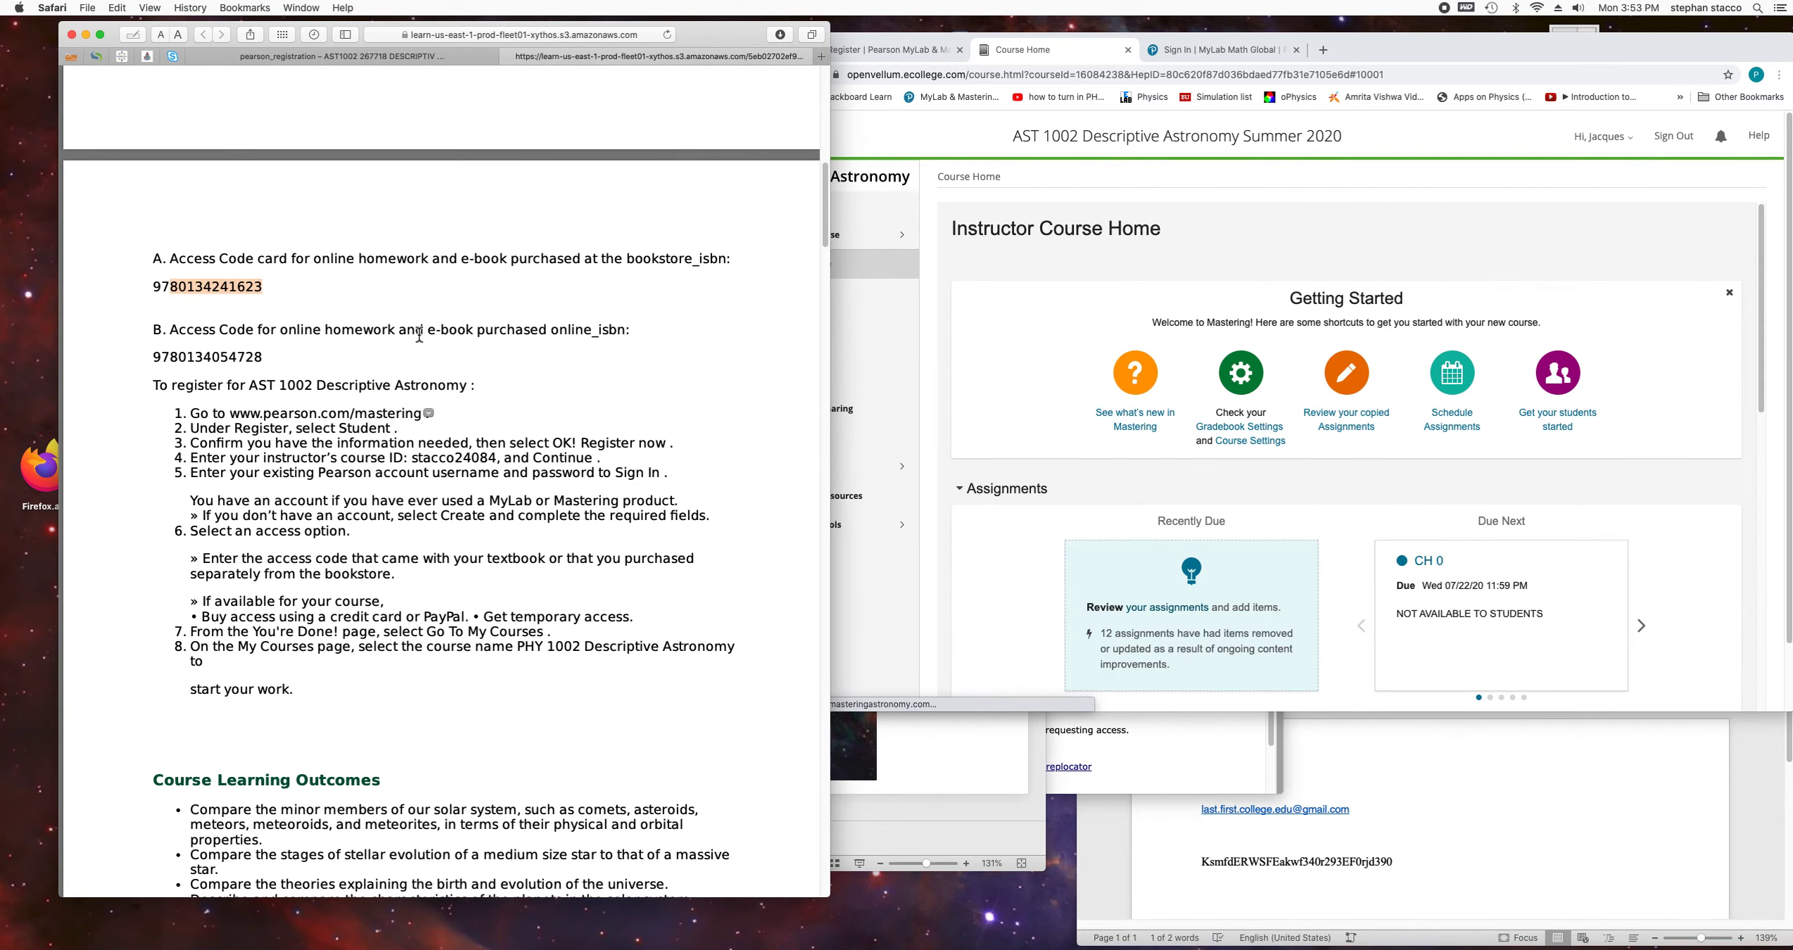
scroll(428, 326, "up", 3)
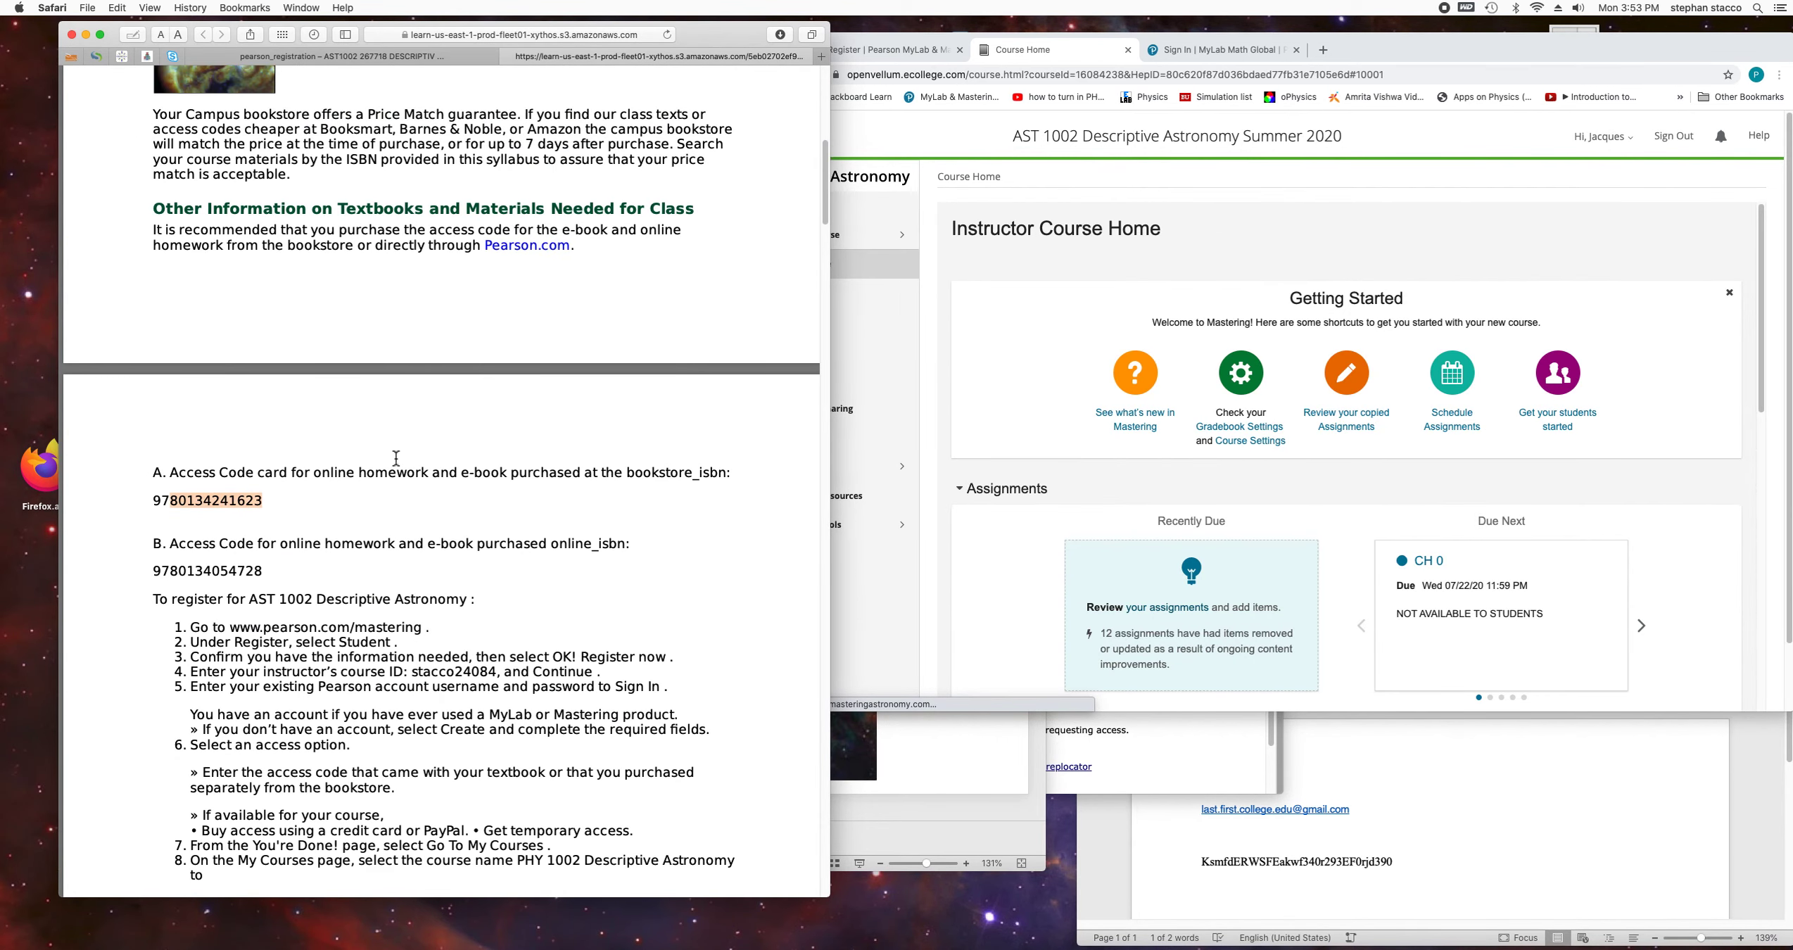
left_click_drag(331, 472, 707, 467)
left_click(897, 760)
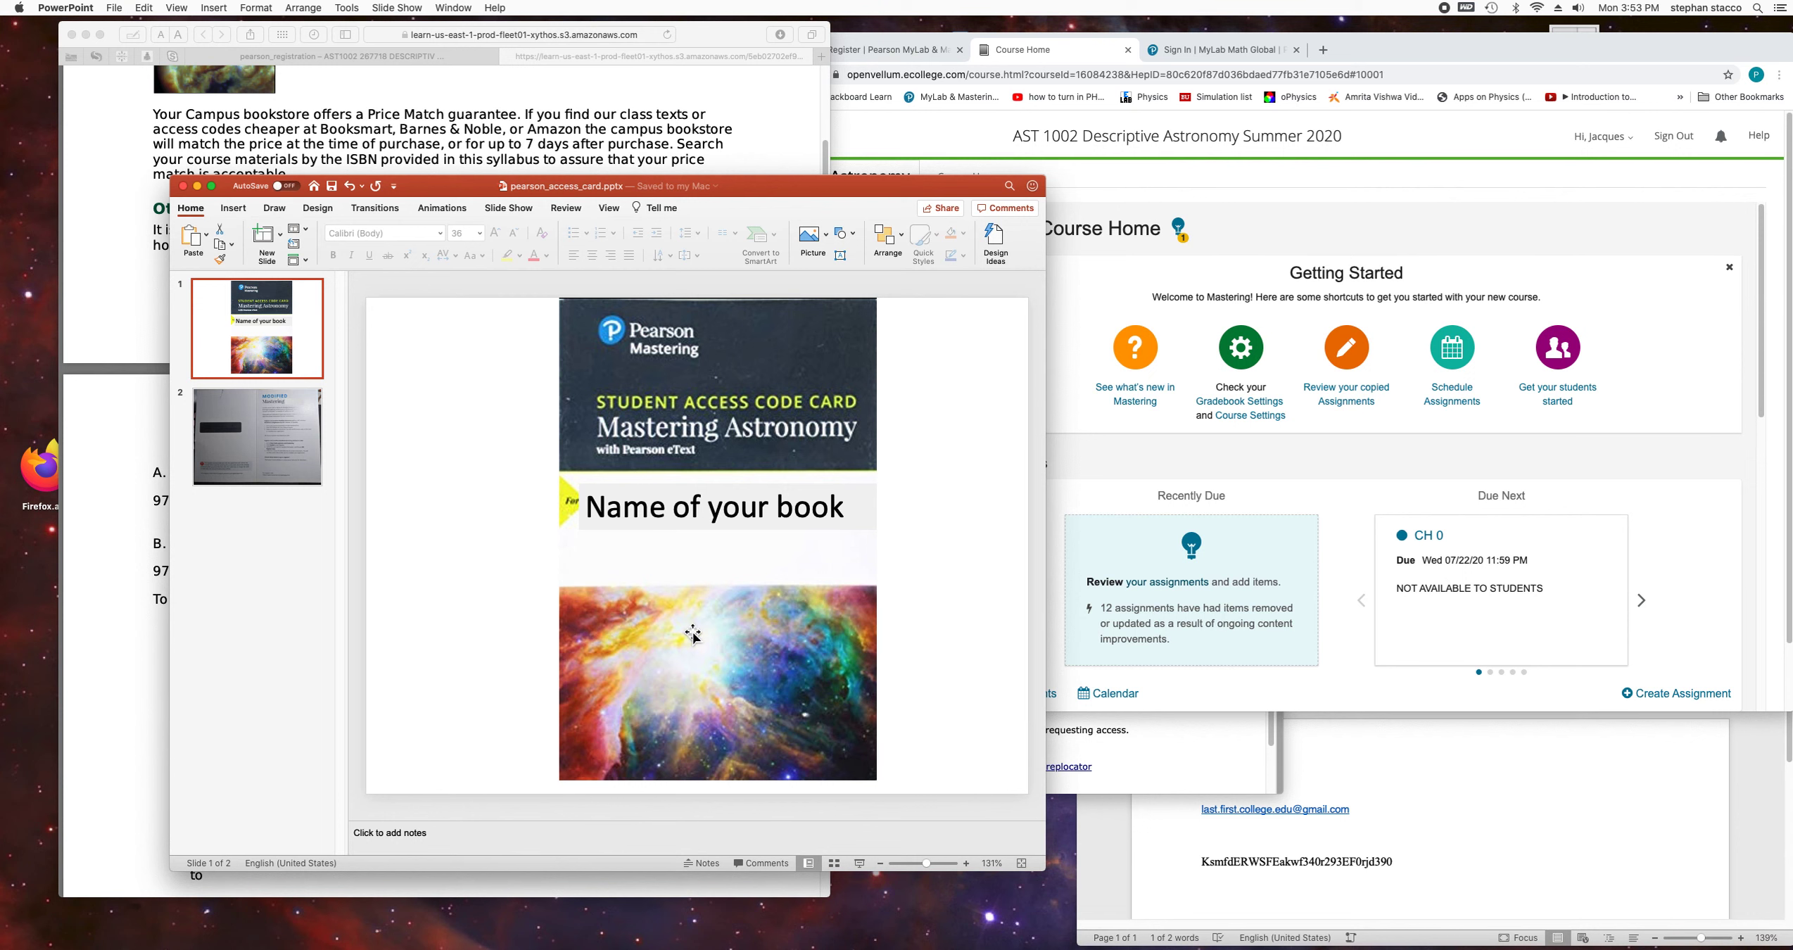
Switch back to the syllabus in Safari and highlight the ISBNs for the bookstore access card and the online access code.
left_click(484, 165)
left_click_drag(164, 503, 390, 546)
left_click_drag(164, 571, 264, 574)
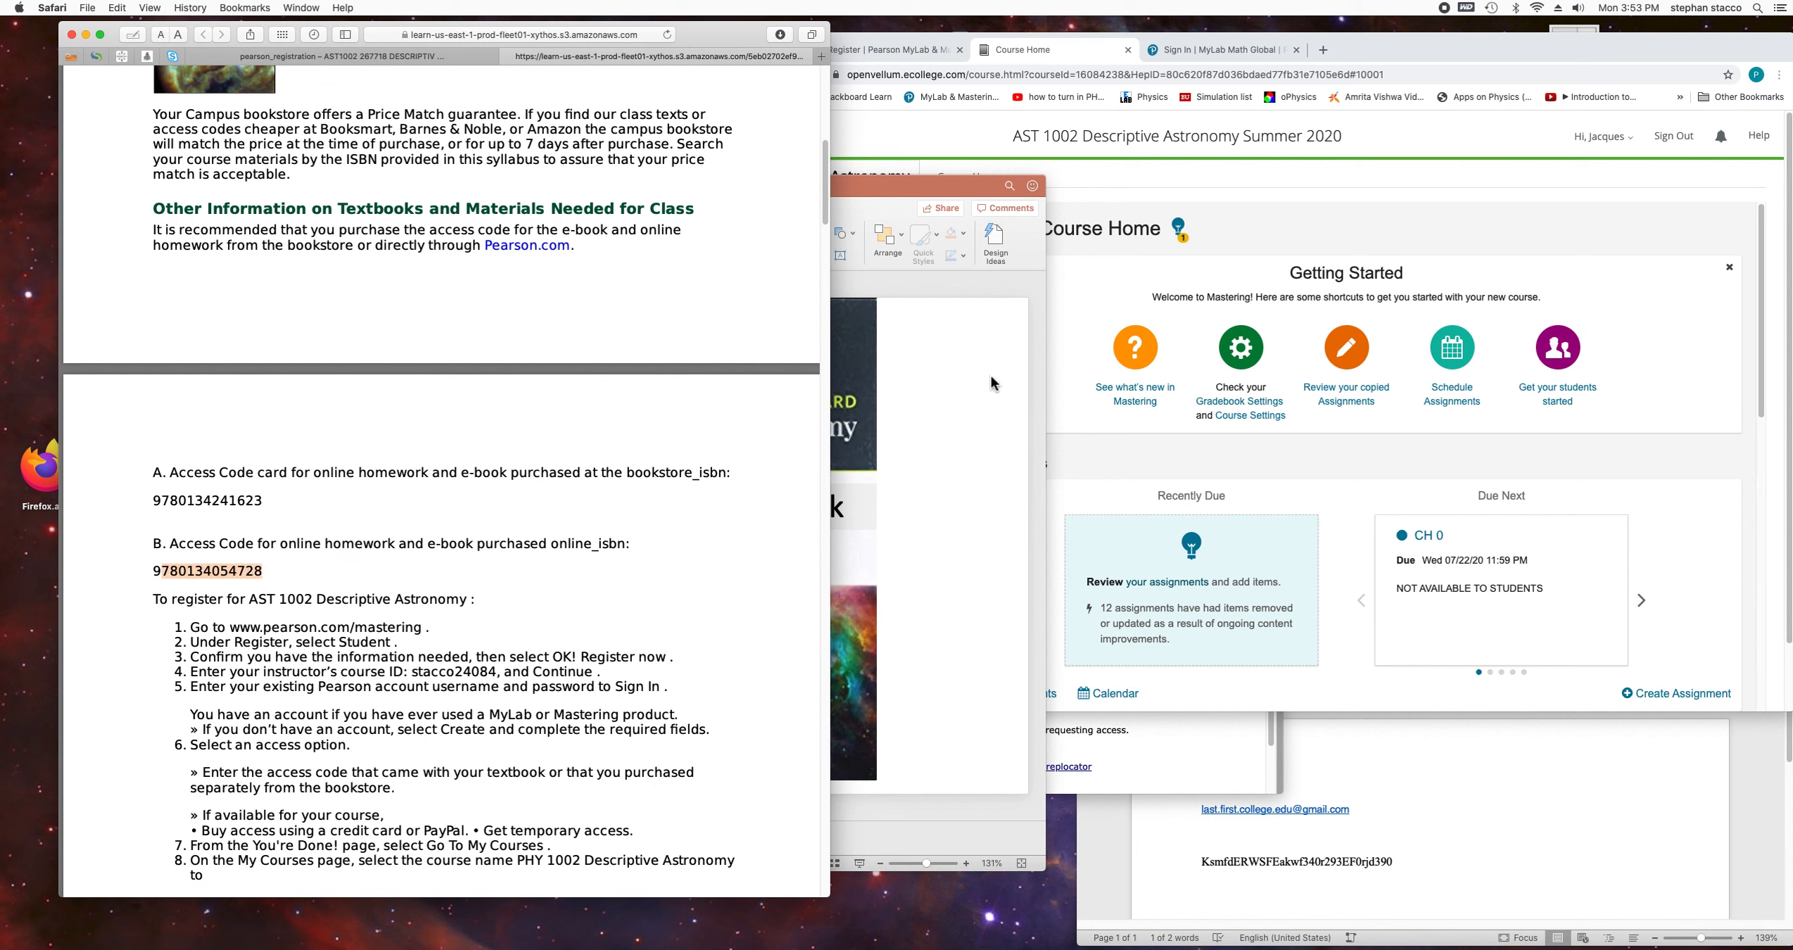